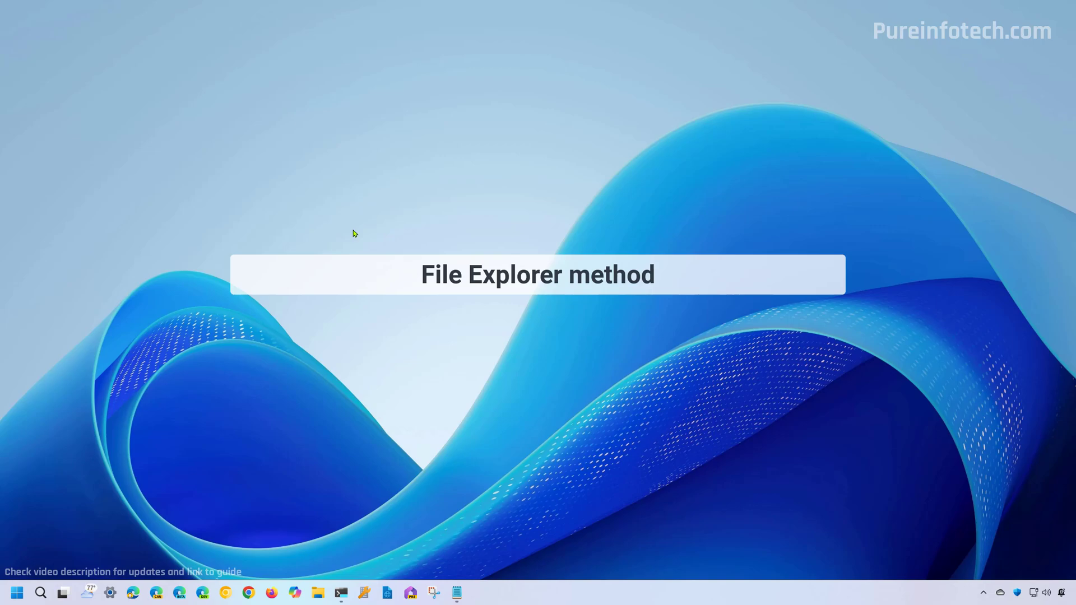
- Open File Explorer and show the drives under This PC
key(super)
text(fi)
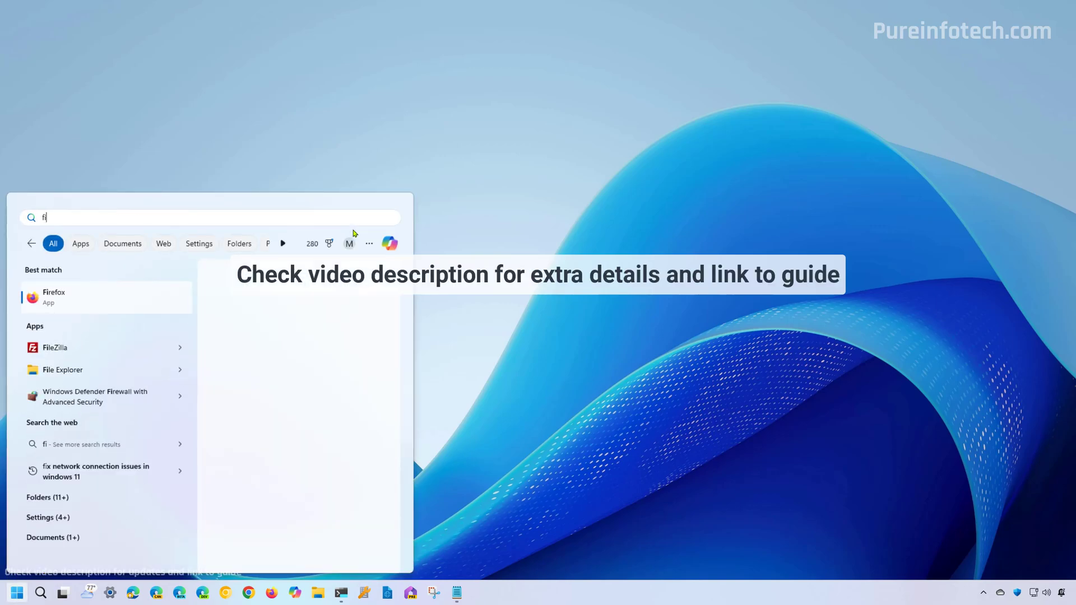
text(le)
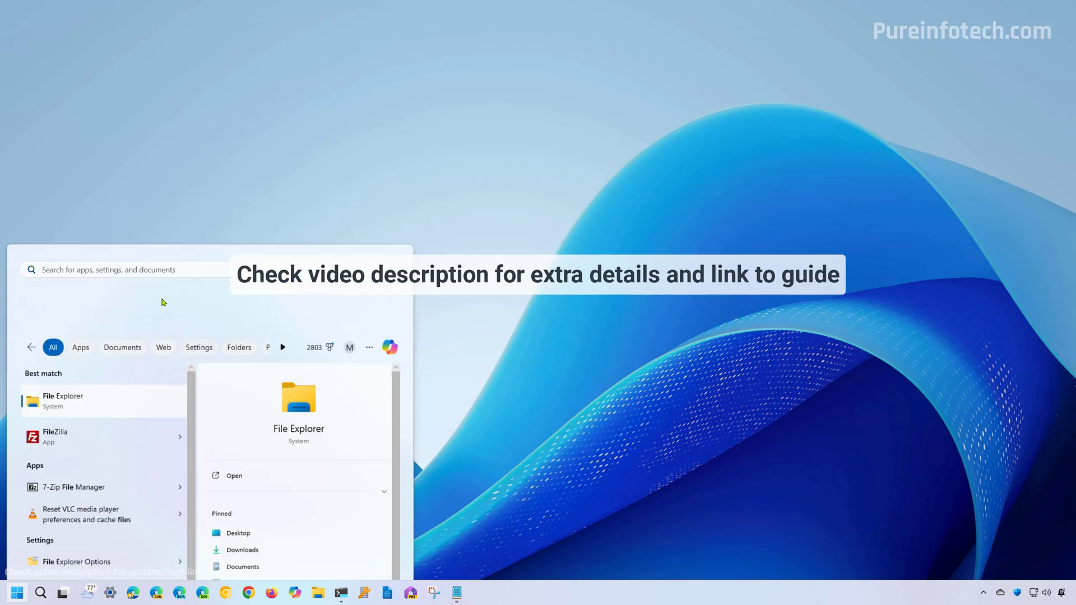
key(Return)
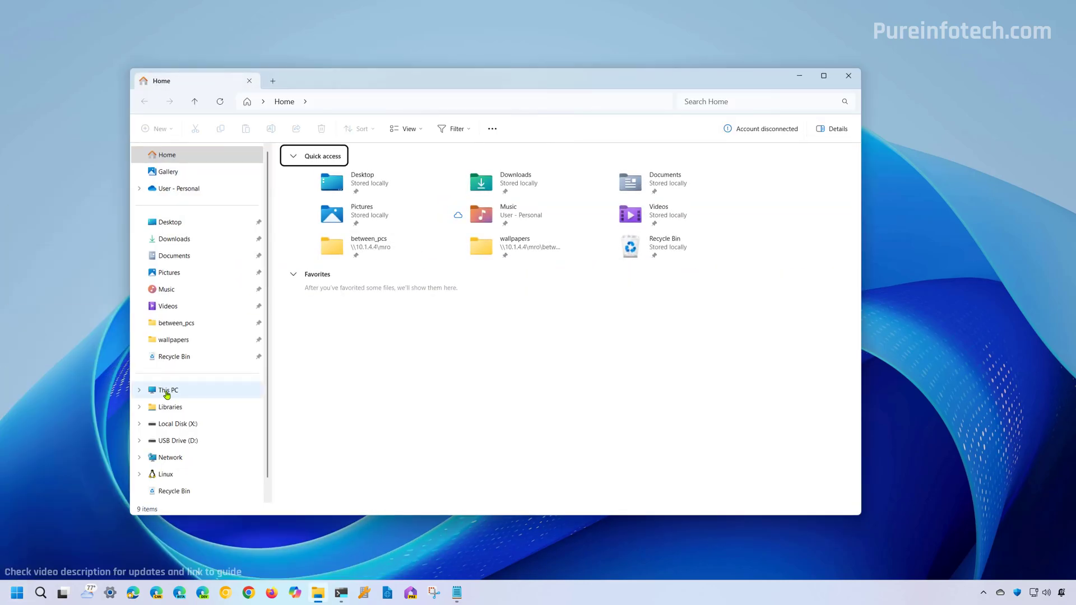
click(166, 393)
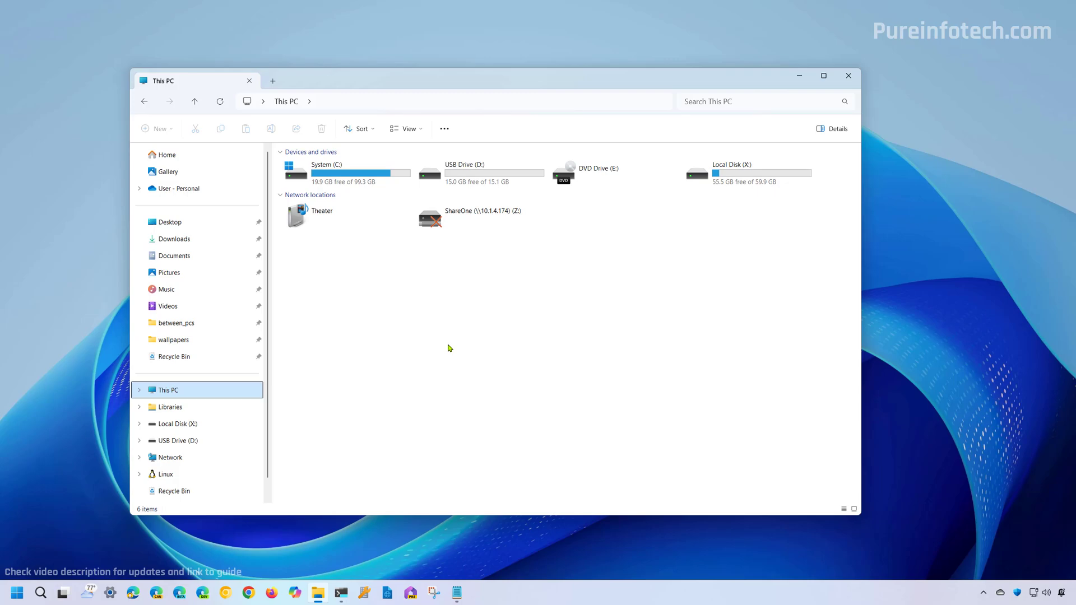
- Set up a quick format of the USB Drive (D:) with the FAT32 file system and the volume label "USB Drive"
click(464, 177)
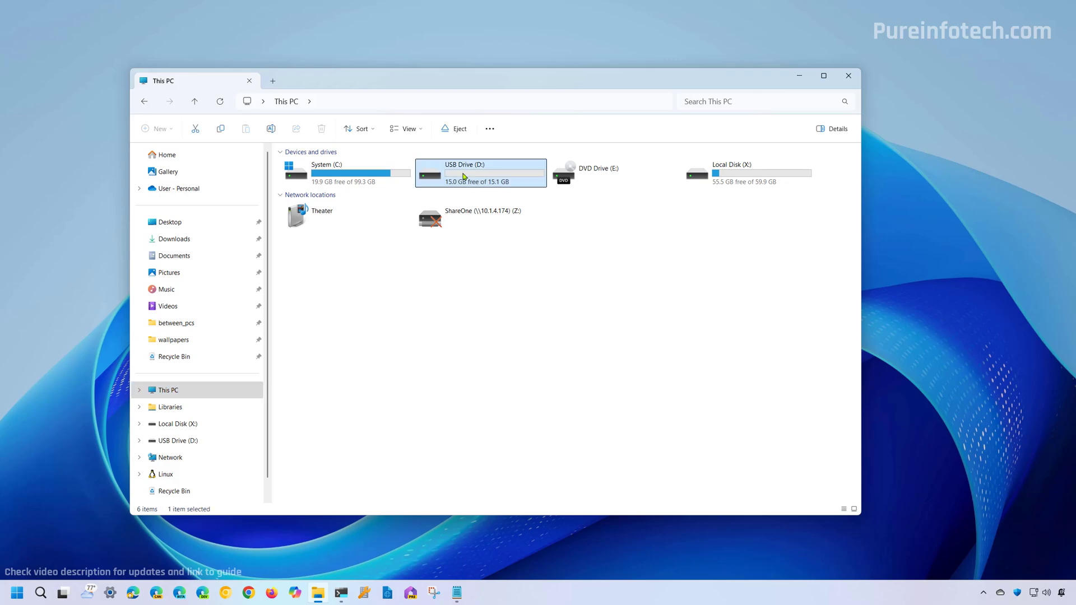
right_click(464, 177)
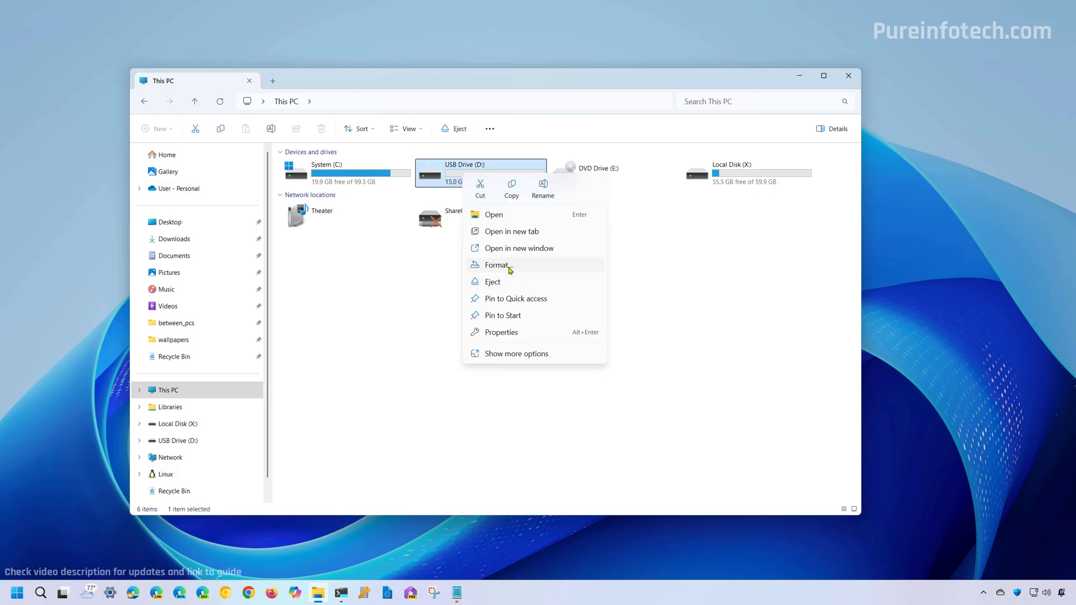
click(510, 268)
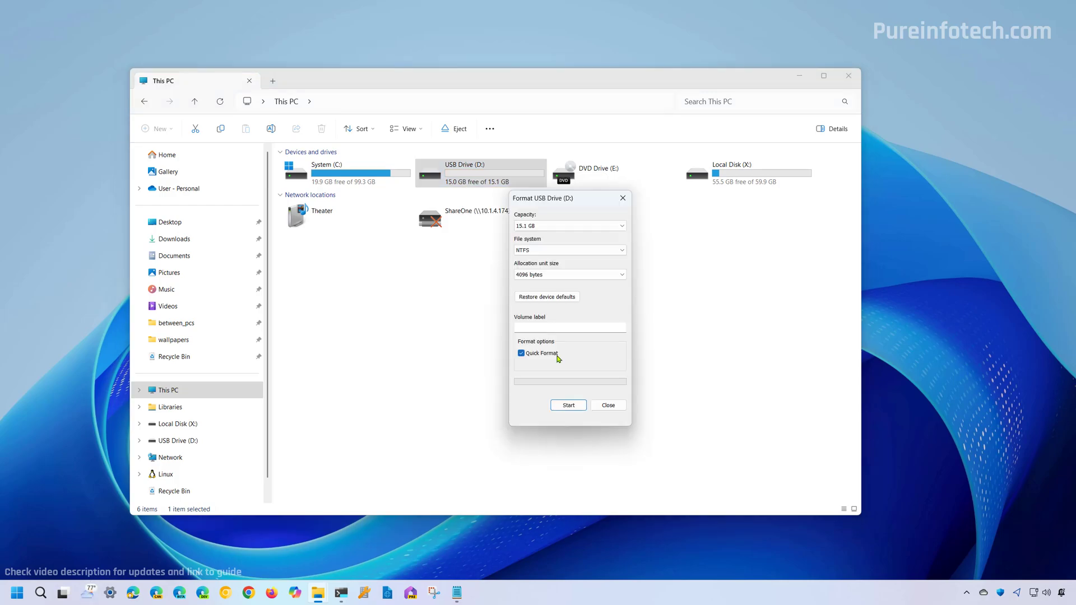
click(561, 250)
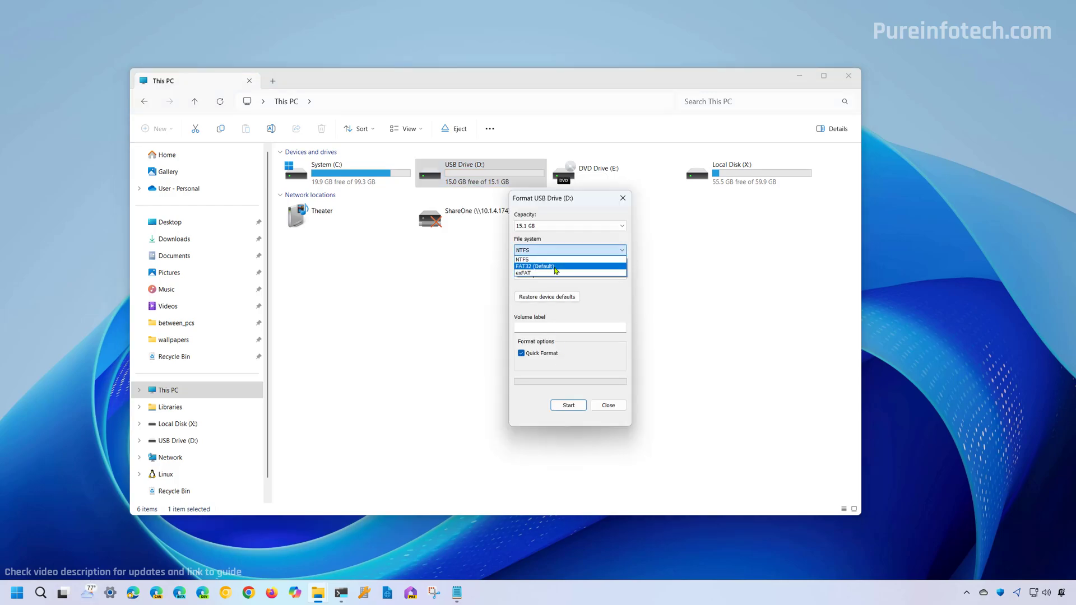
click(555, 267)
click(543, 328)
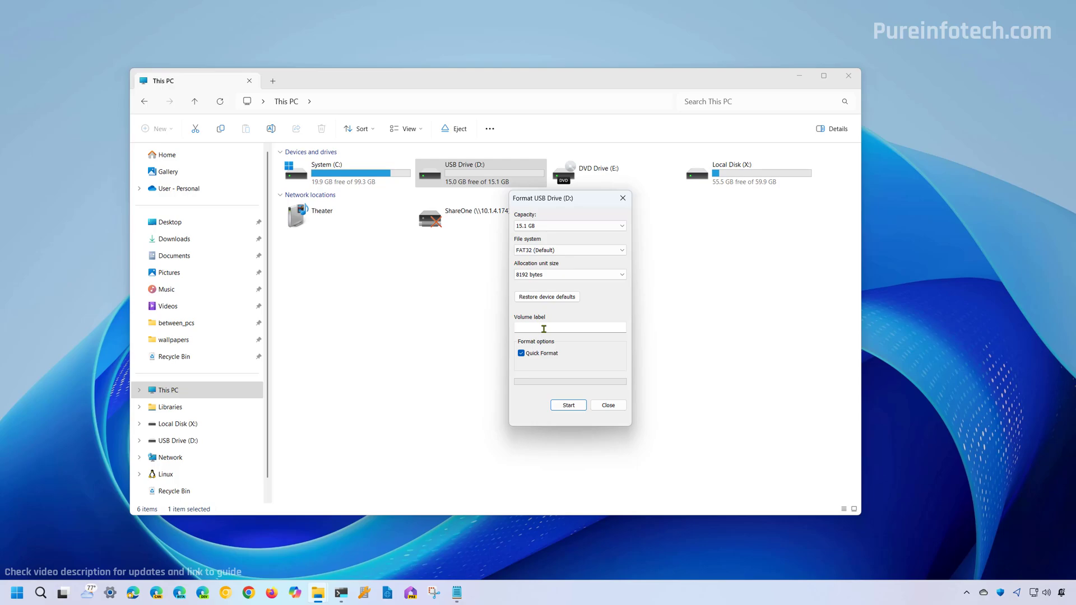
click(544, 329)
text(USB Drive)
- Start formatting the USB drive, accept the erasure of all its data, and close the format dialog
click(570, 409)
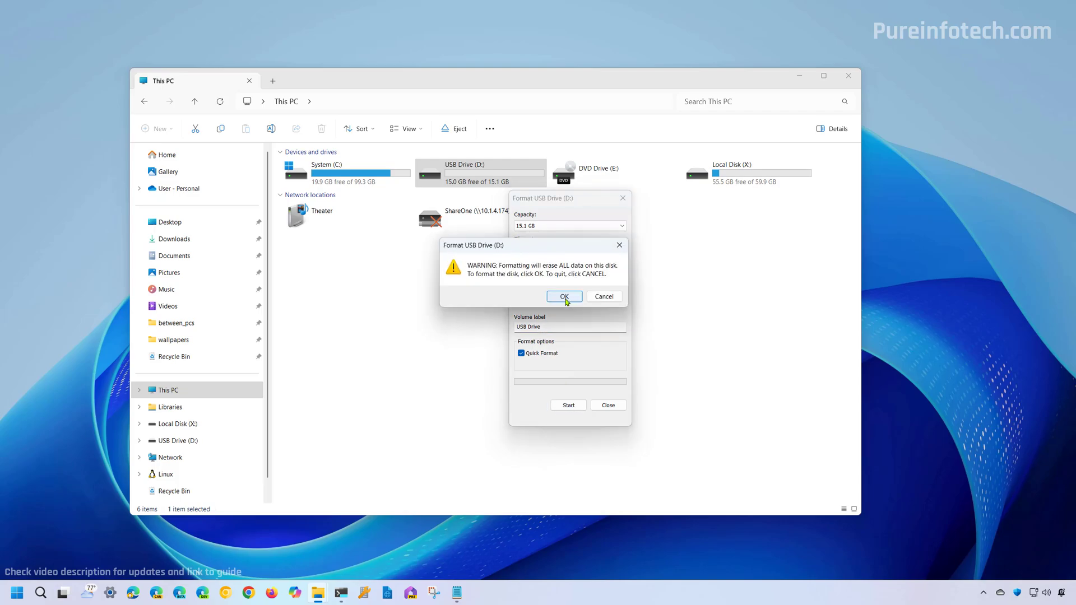
click(565, 297)
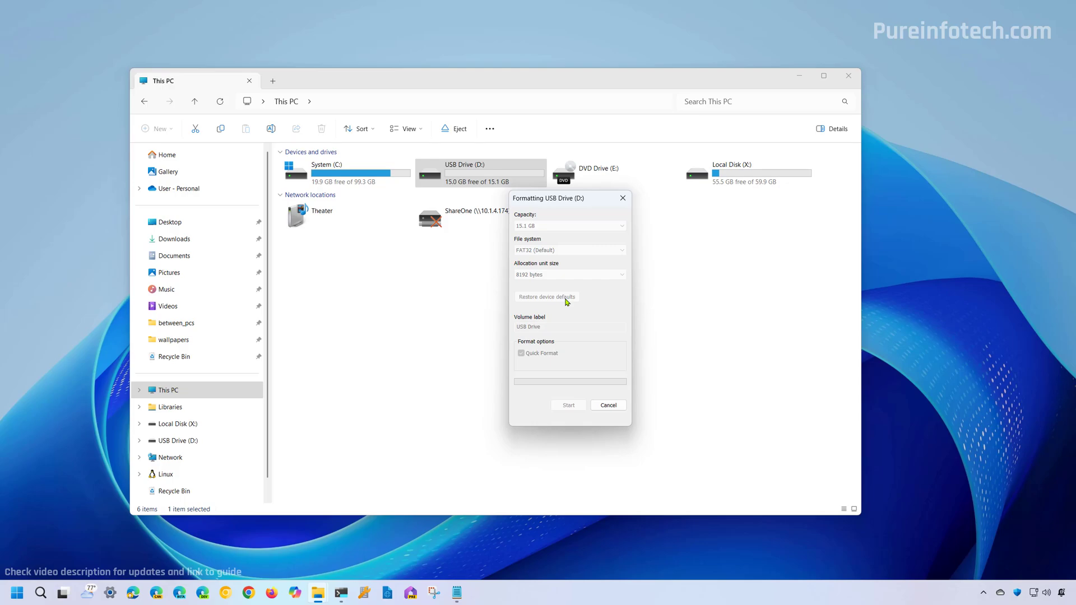
click(605, 293)
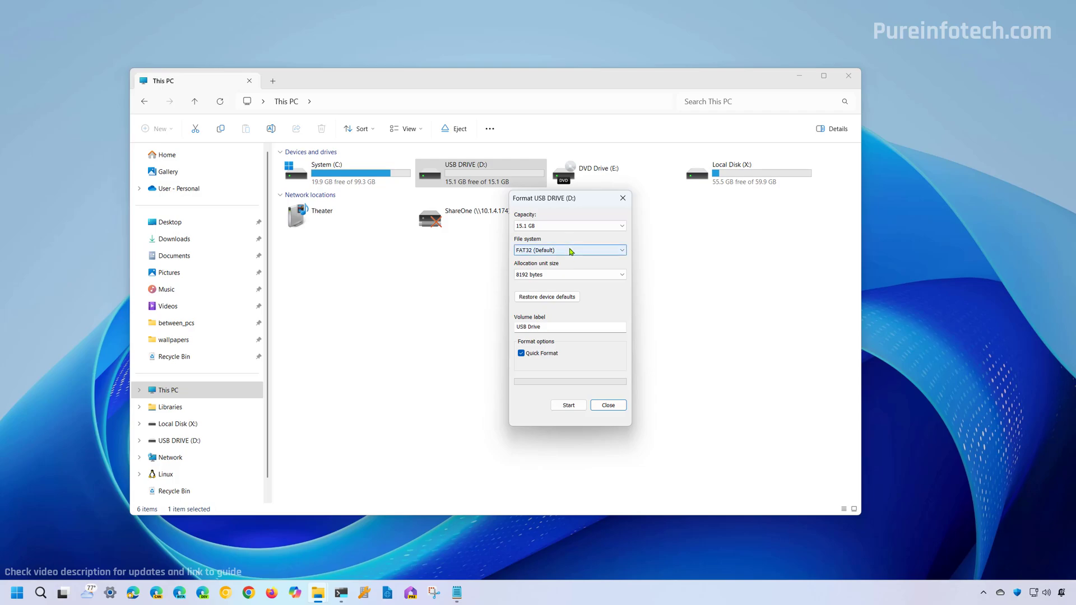
click(609, 405)
- Examine which file systems are offered for formatting Local Disk (X:), and close the dialog without formatting
right_click(733, 176)
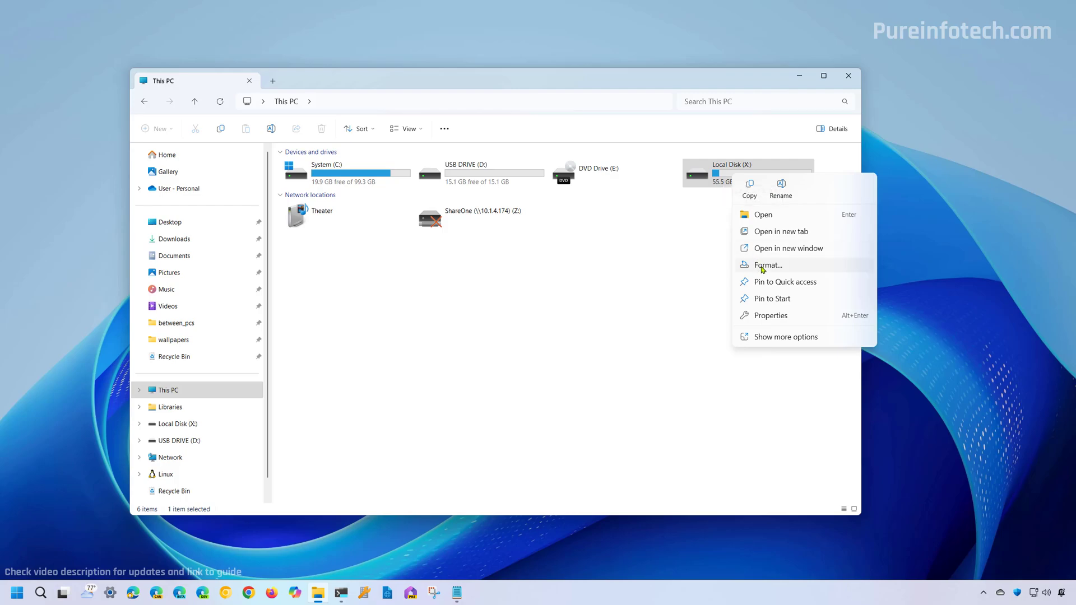
click(763, 266)
click(610, 225)
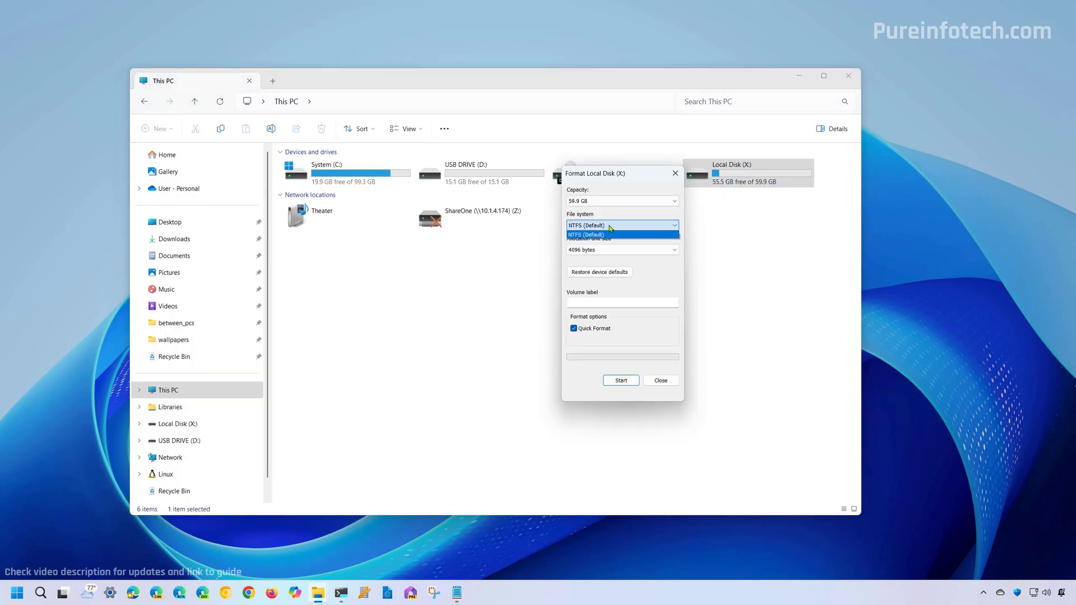
click(661, 381)
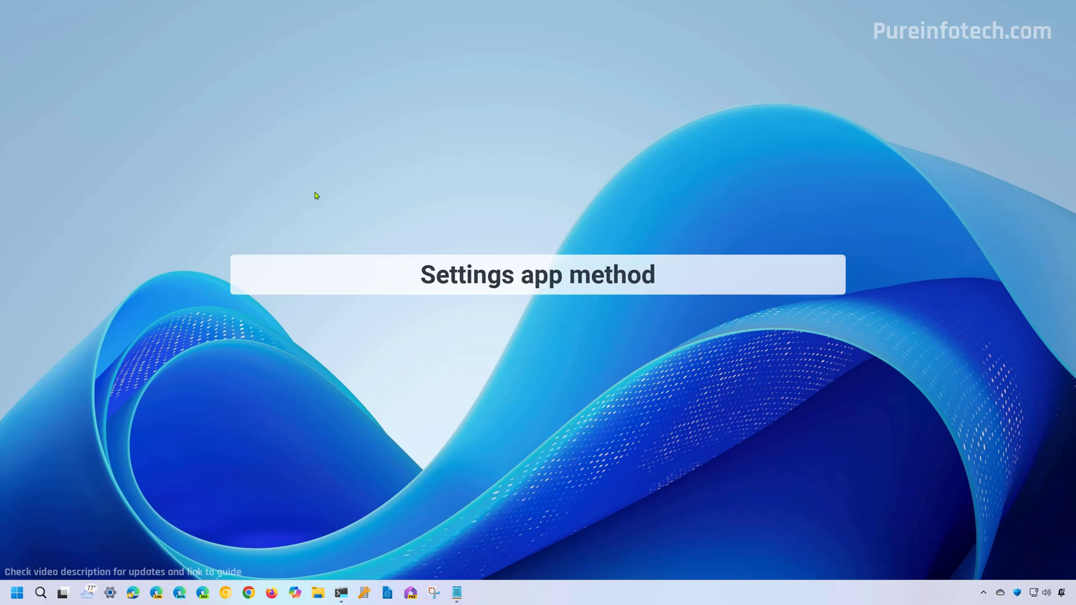
- Switch to the Settings app by searching for "settings"
key(super)
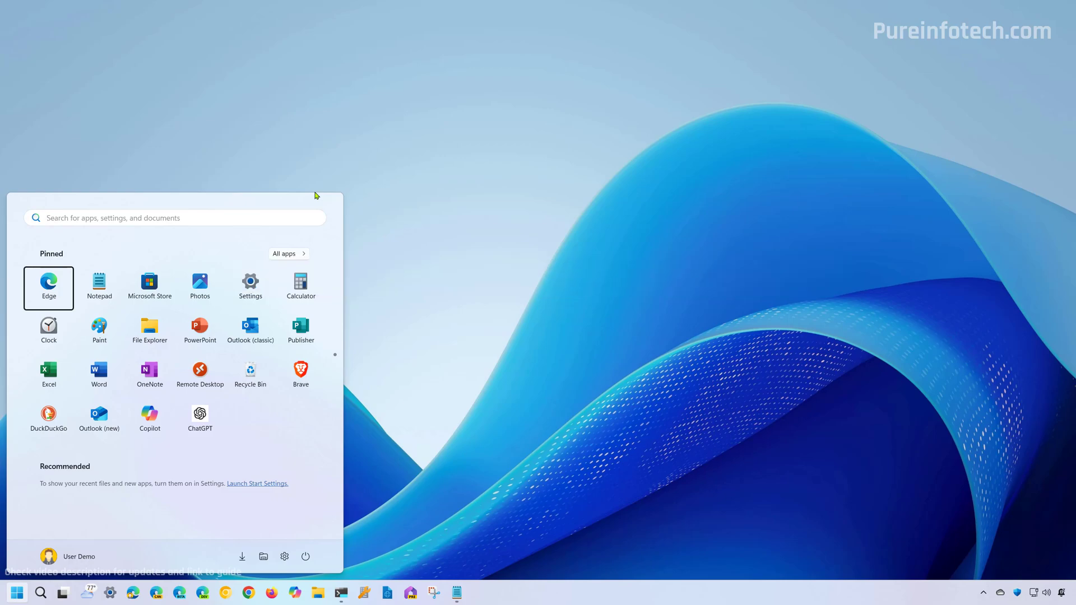
text(settings)
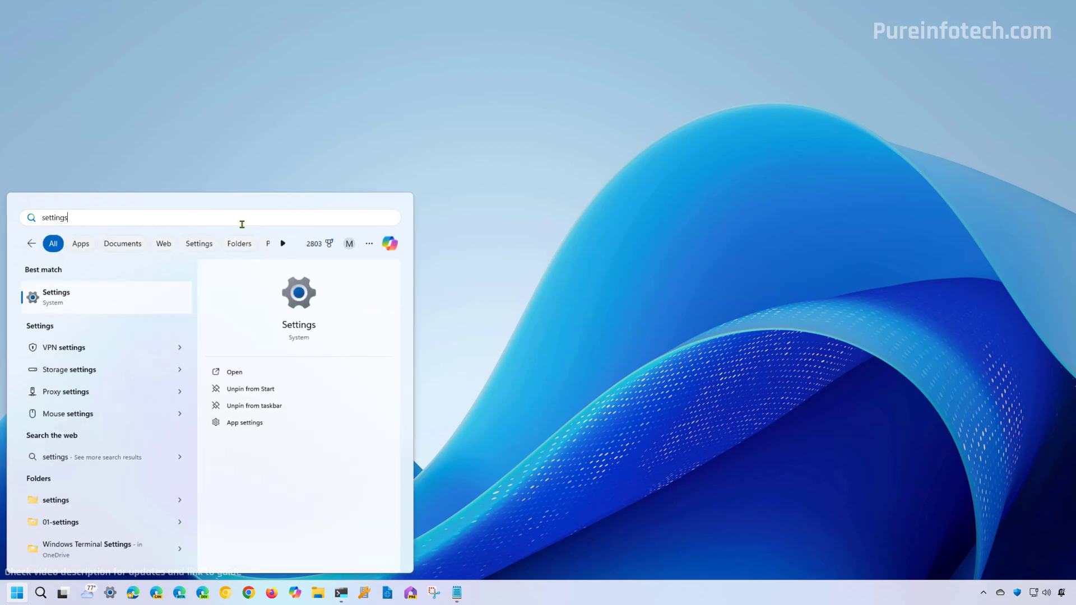
click(100, 296)
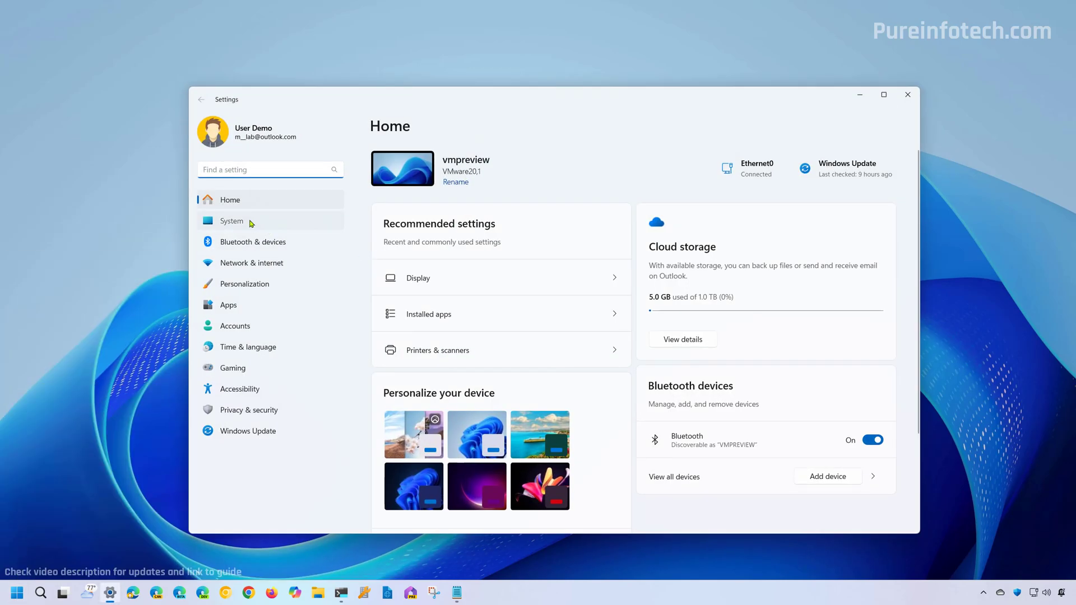
- Open the Disks & volumes page among the advanced storage settings of the system
click(252, 222)
scroll(494, 374, down, 3)
click(438, 243)
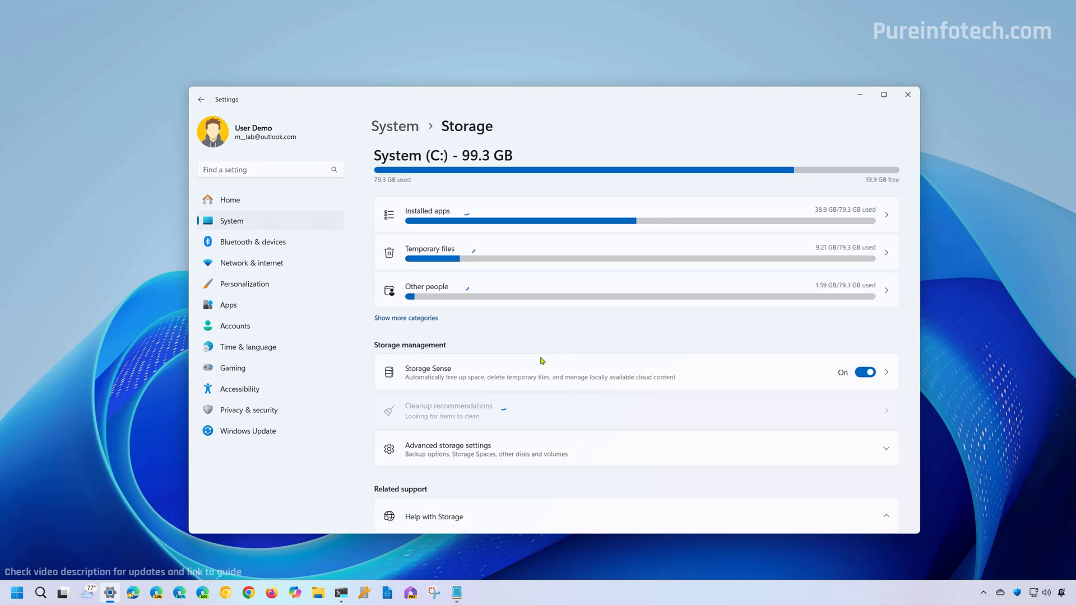
scroll(504, 381, down, 2)
click(476, 363)
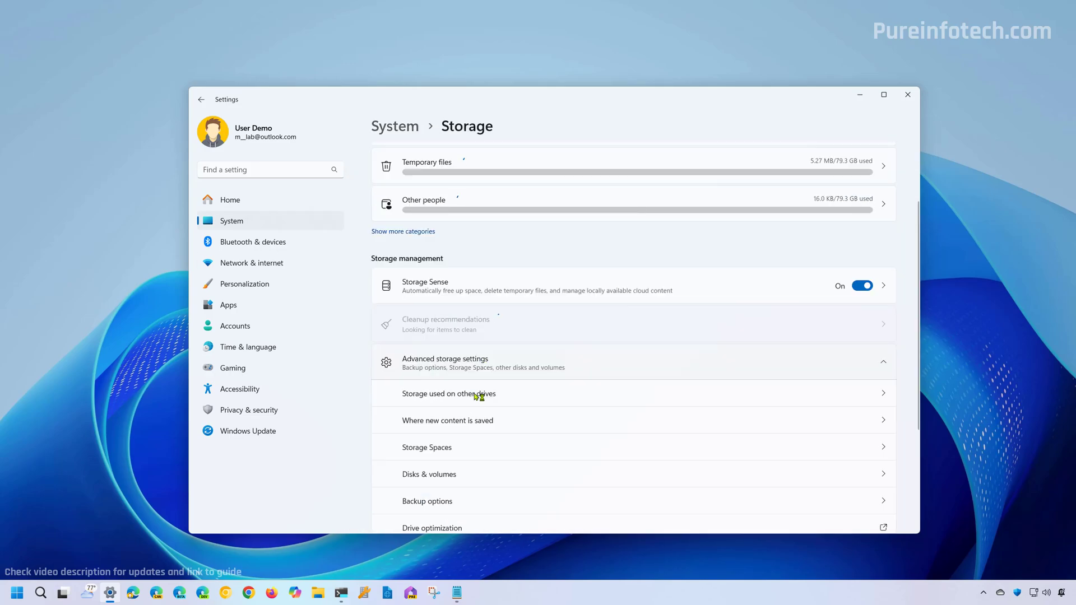
click(432, 479)
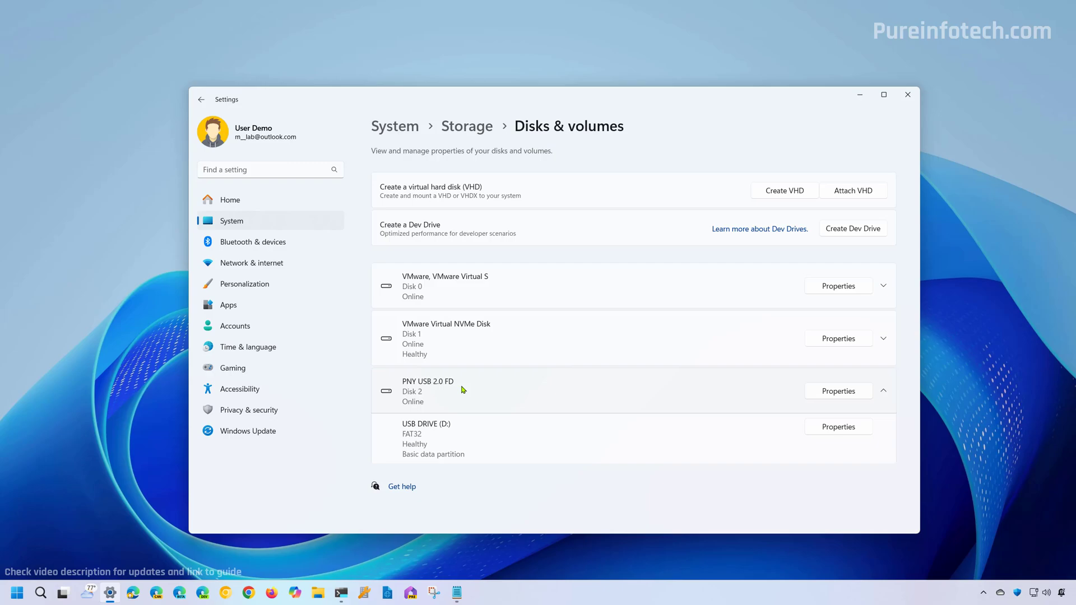
- Format the USB DRIVE (D:) volume with the label "USB Drive" and the FAT32 file system
click(841, 427)
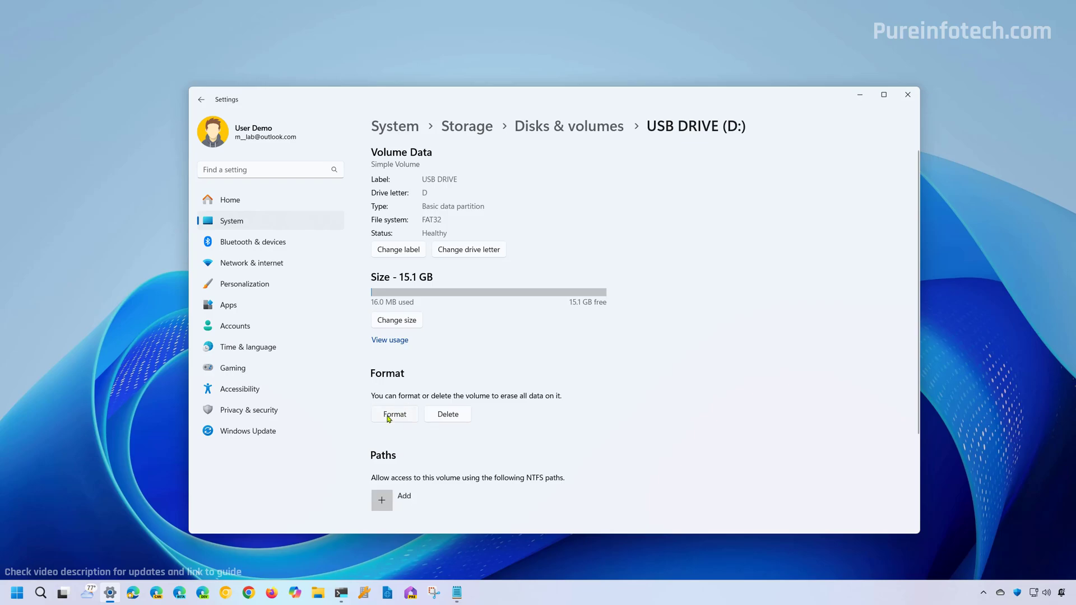
click(388, 417)
click(531, 233)
text(USB Drive)
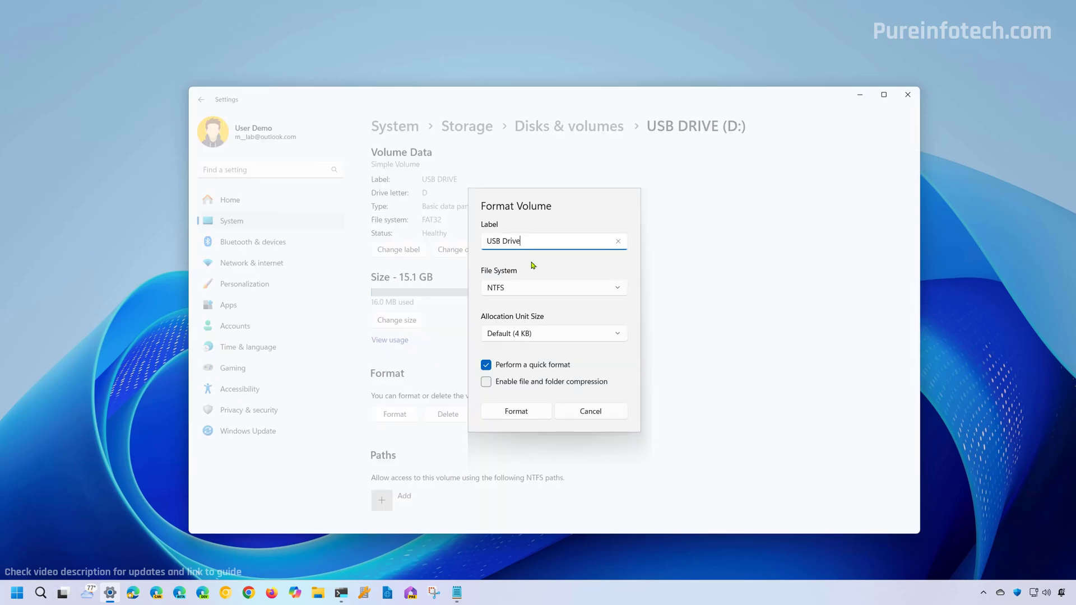
click(519, 293)
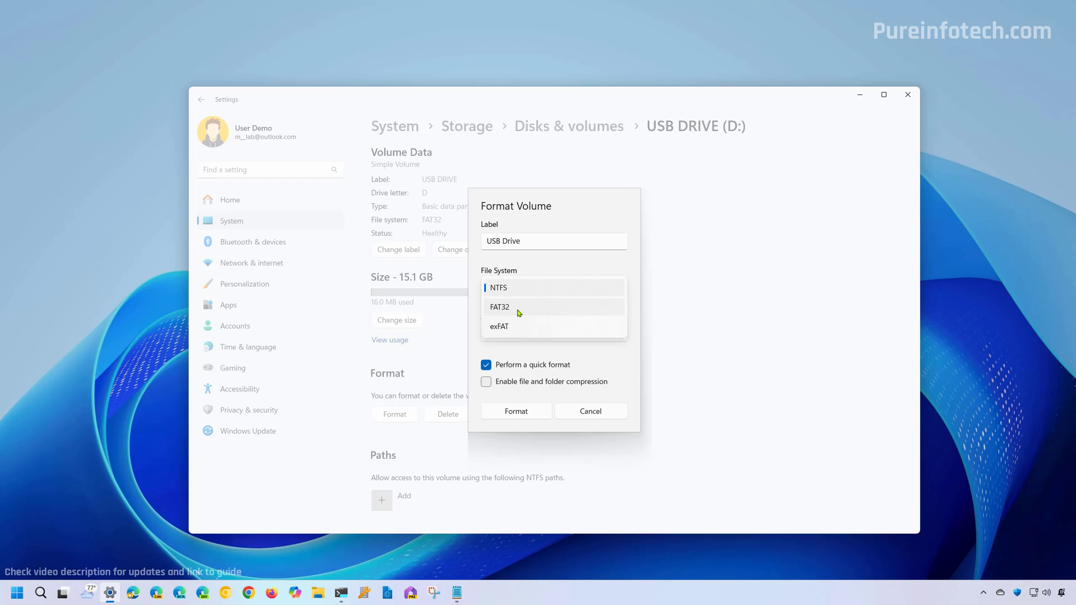
click(519, 308)
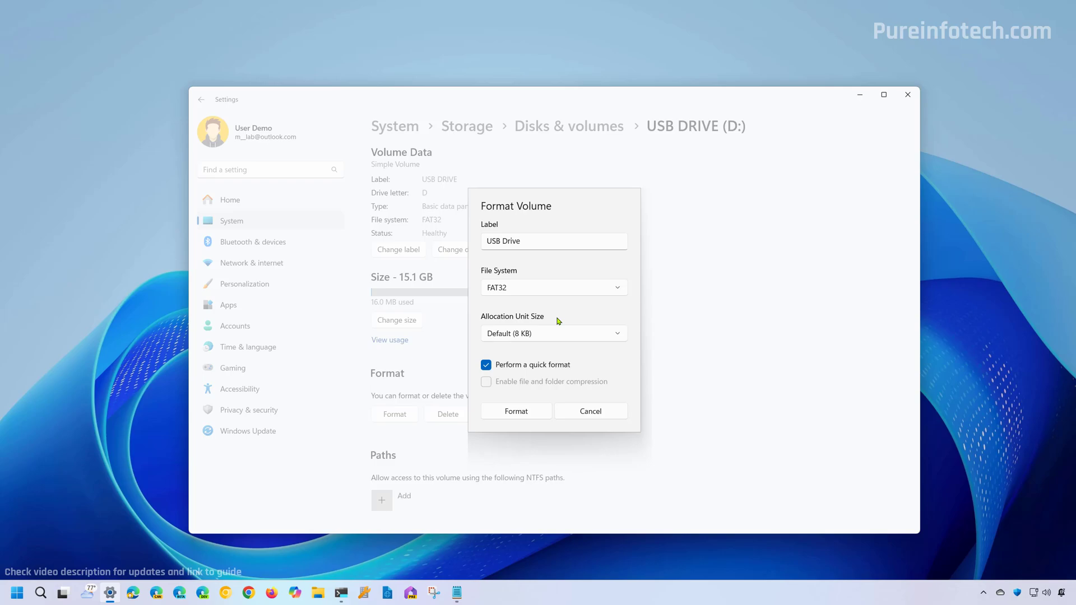
click(517, 412)
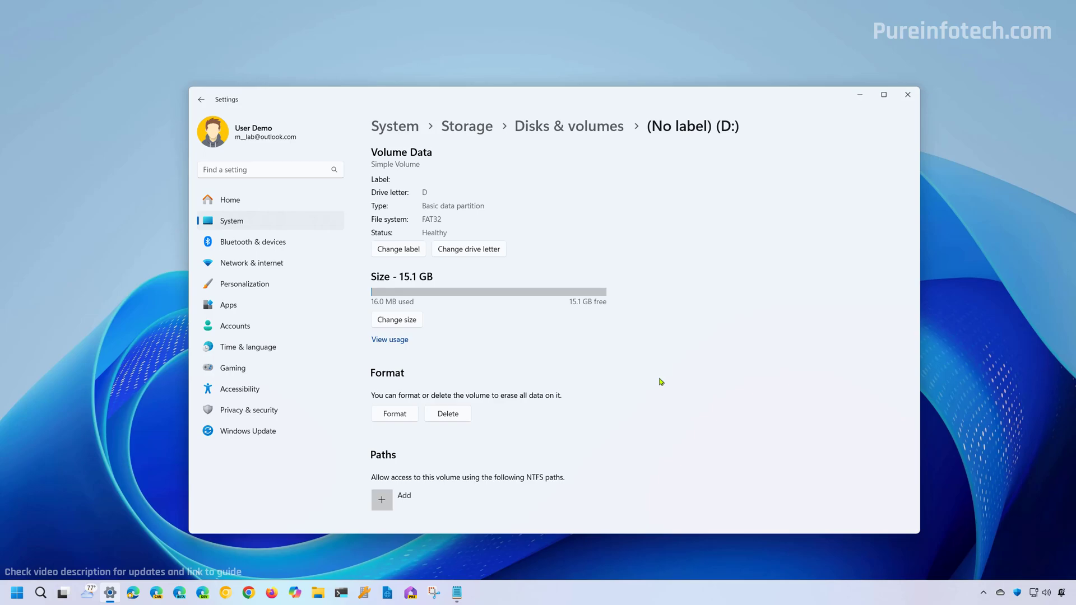
- Delete the D: volume from the PNY USB 2.0 drive and confirm the deletion
click(461, 415)
click(489, 386)
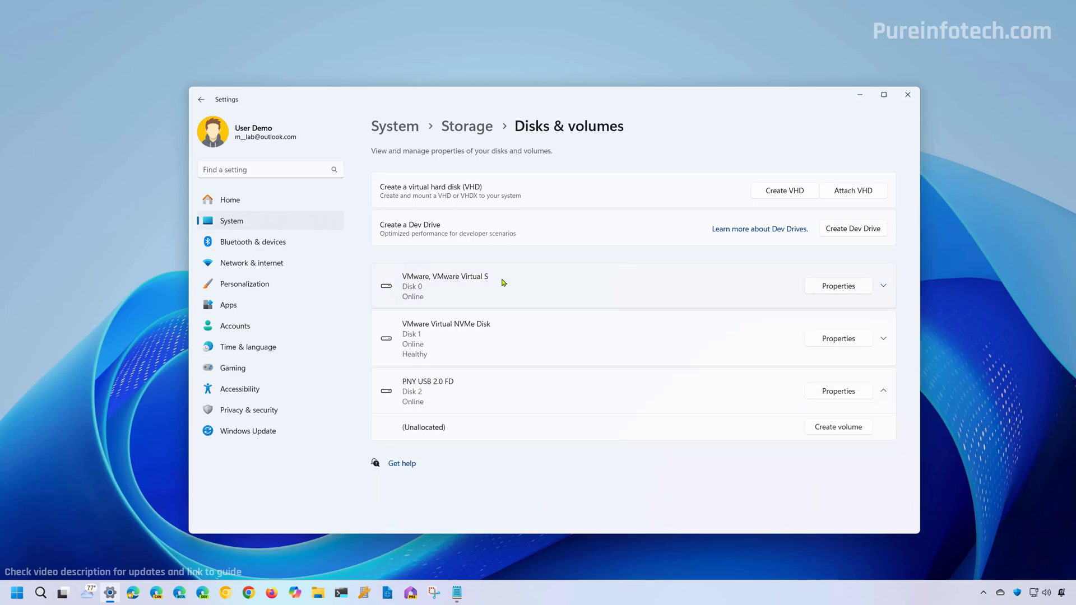
- Check in File Explorer whether the USB drive is listed under This PC, and minimize the window
click(318, 592)
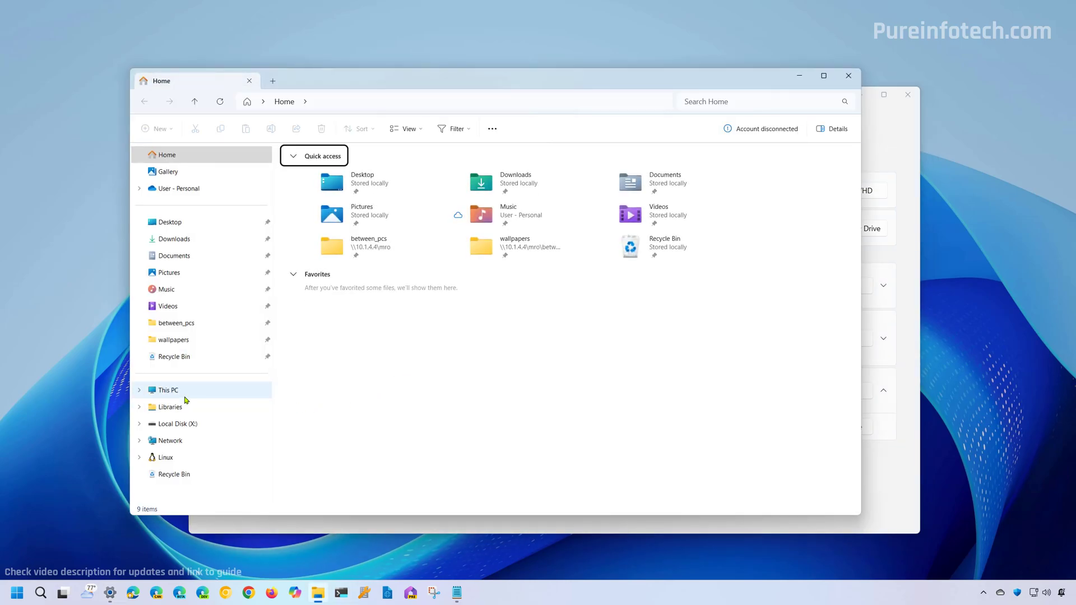
click(181, 397)
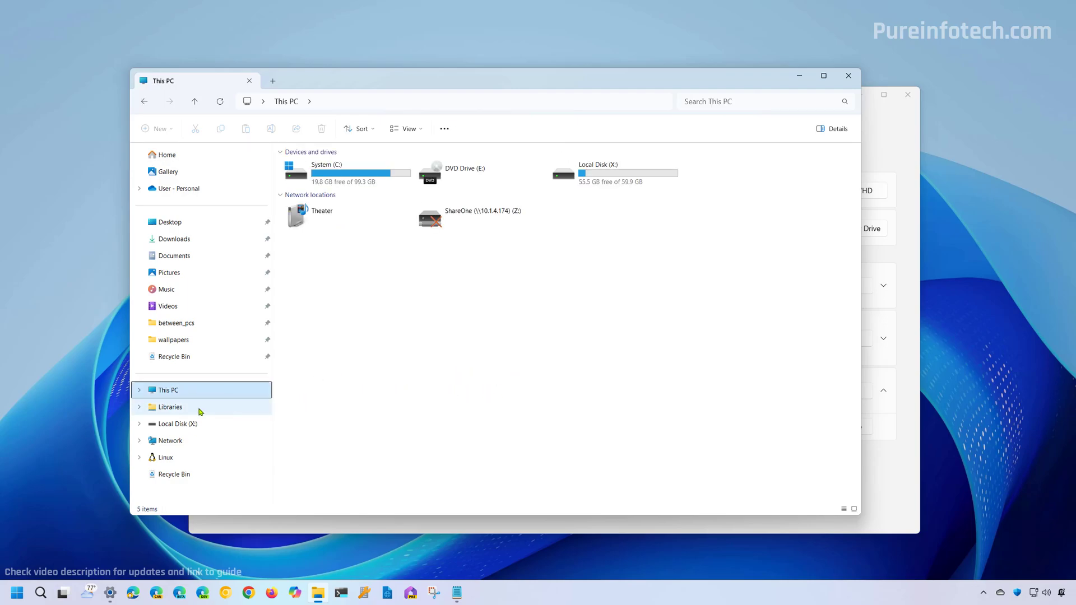
click(800, 78)
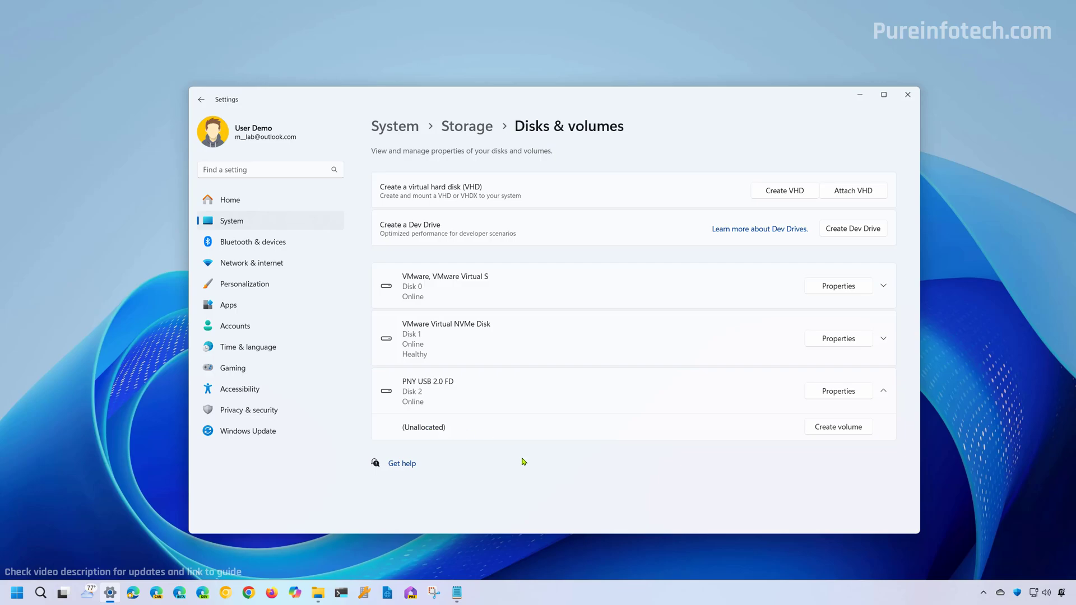
- Set up a new volume in the USB disk's unallocated space with label "USBdrive", drive letter H and file system FAT32
click(830, 431)
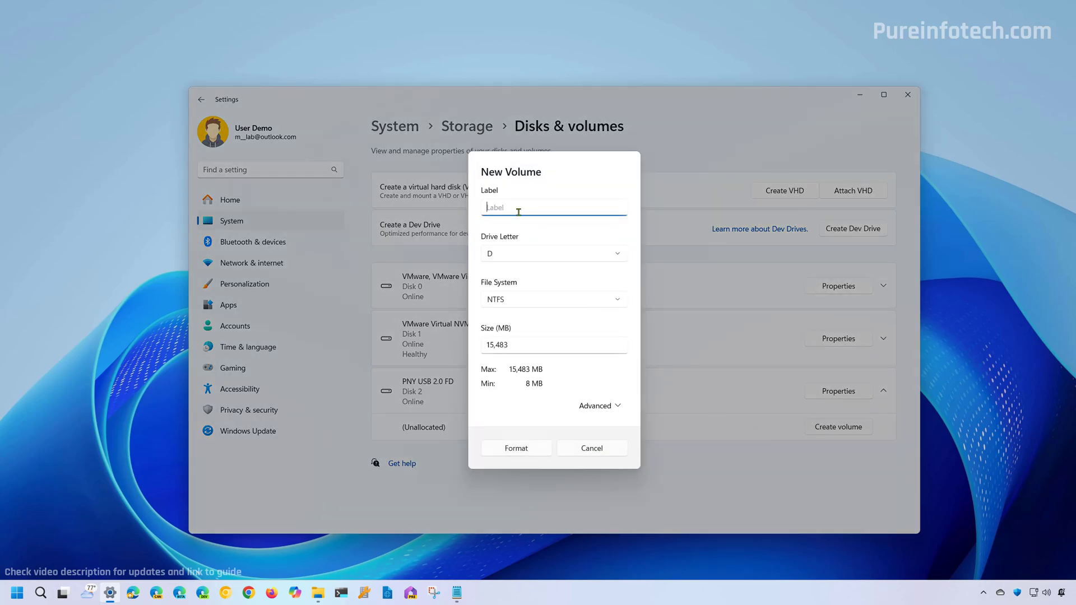
text(U)
text(SBFlash)
click(510, 255)
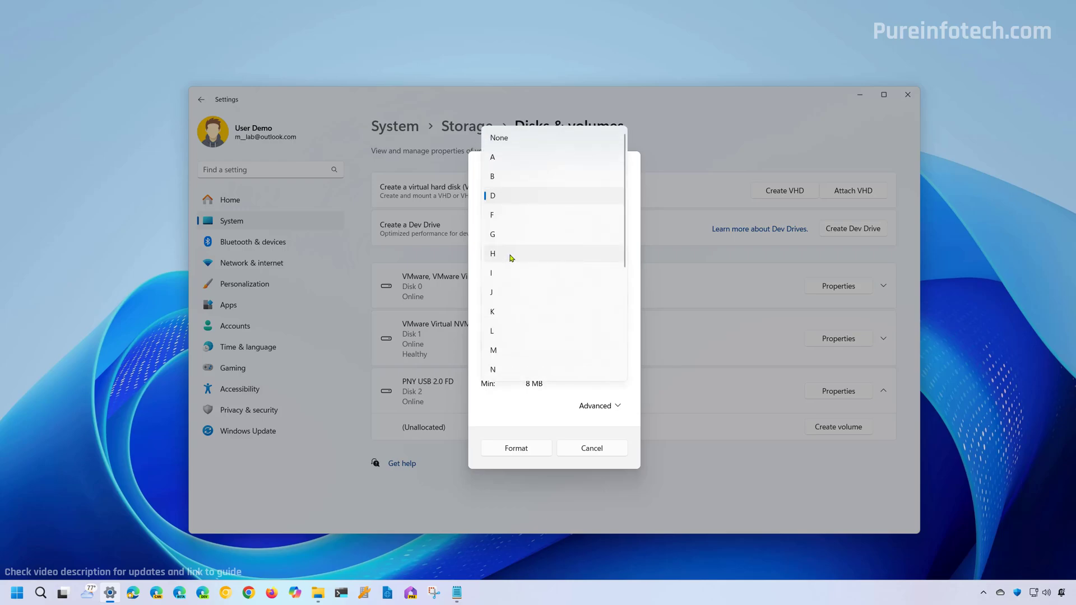
click(512, 257)
click(511, 258)
click(511, 256)
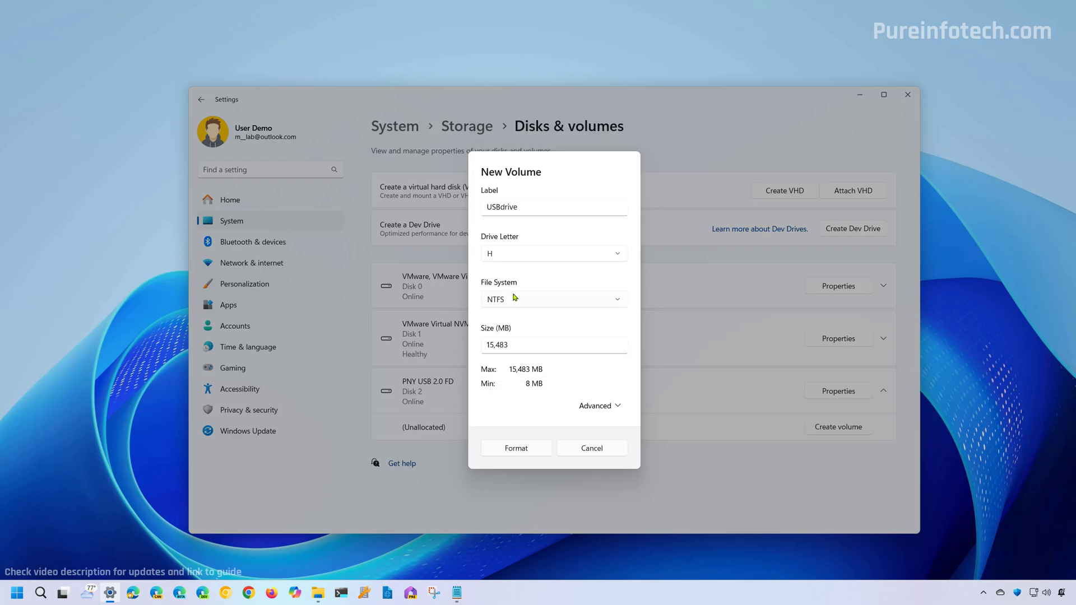
click(516, 300)
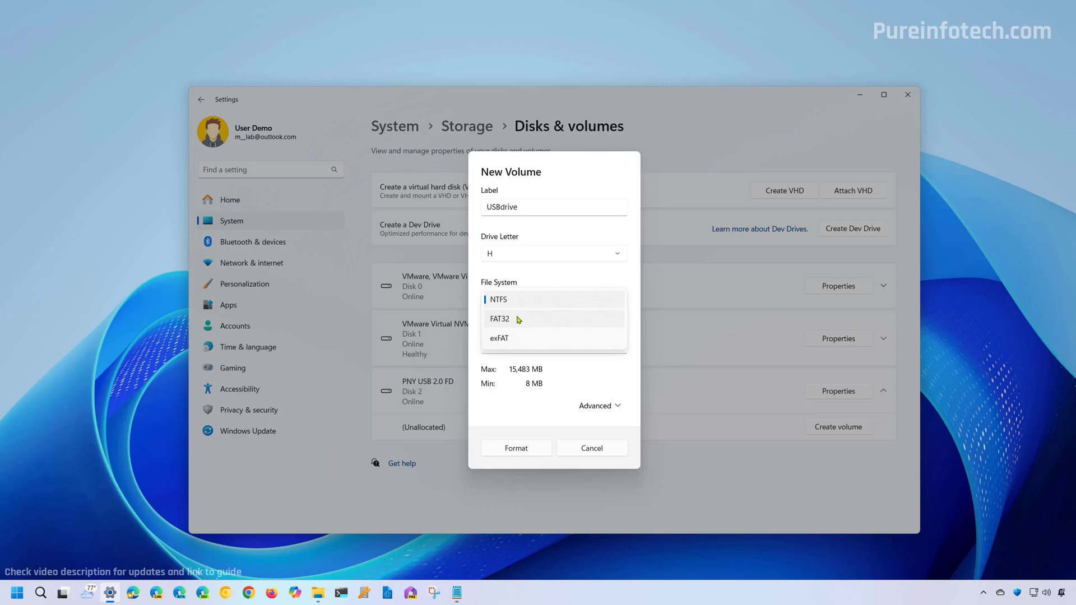
click(518, 319)
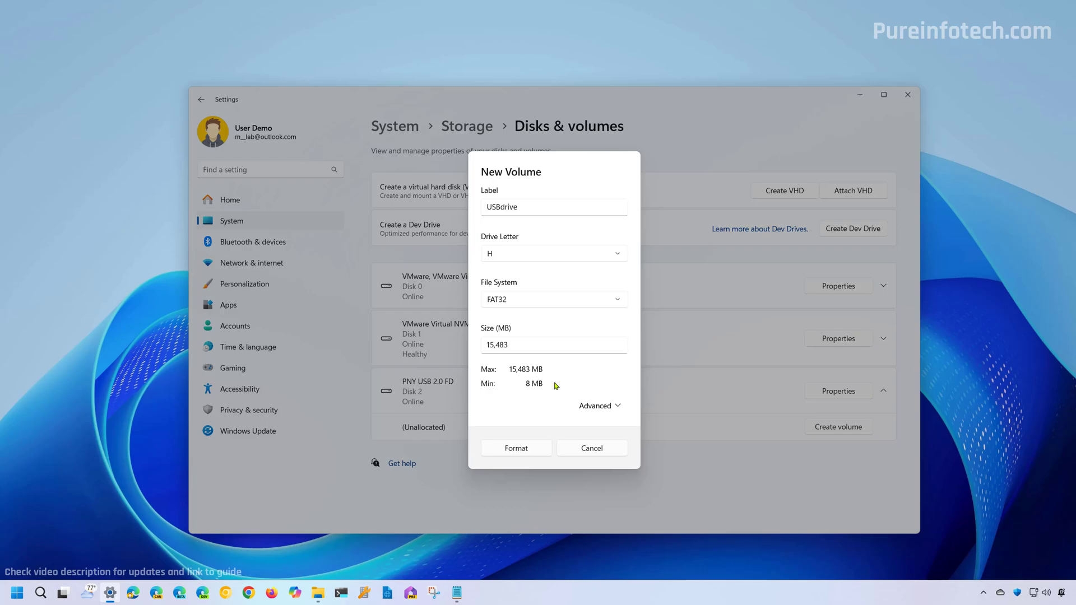
- Look over the advanced options of the new USBdrive volume and format it without changing them
click(598, 406)
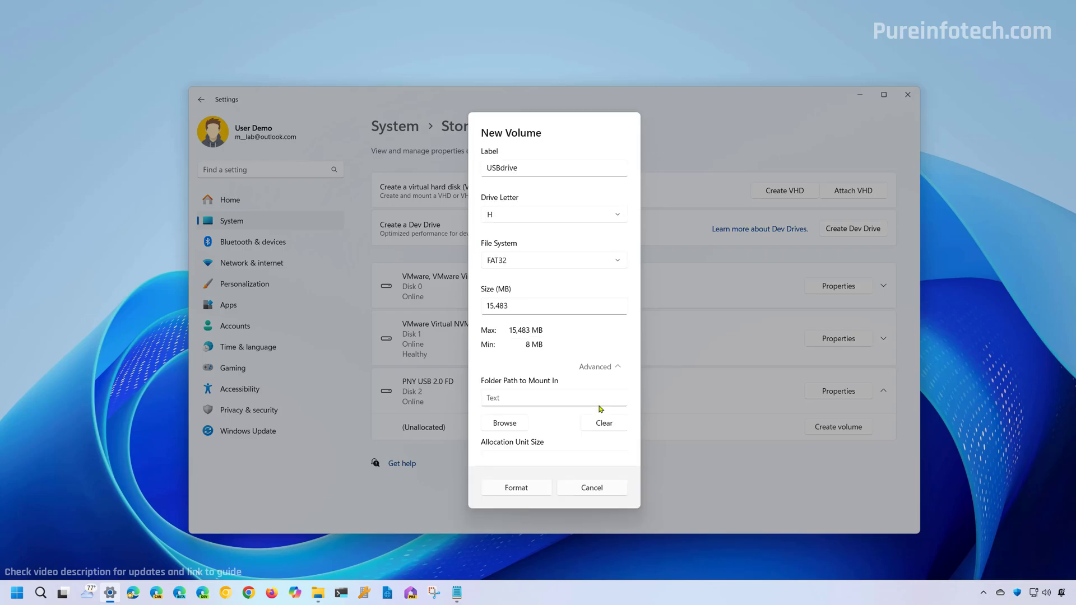
click(599, 368)
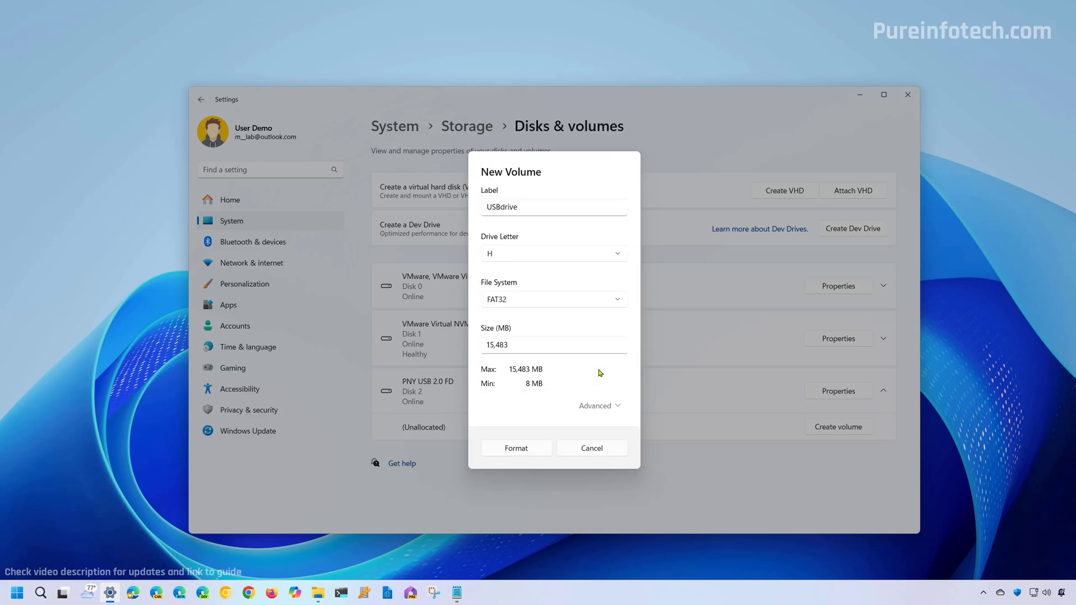
click(517, 449)
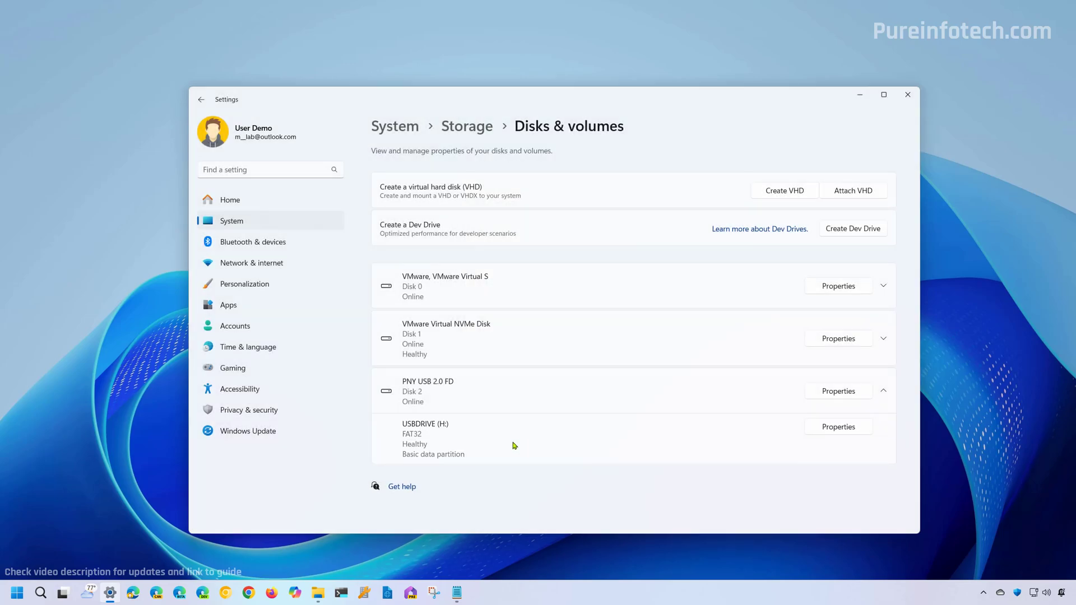
- Switch to File Explorer, open the properties of the USBDRIVE (H:) drive and move the properties window over the drive list
click(323, 594)
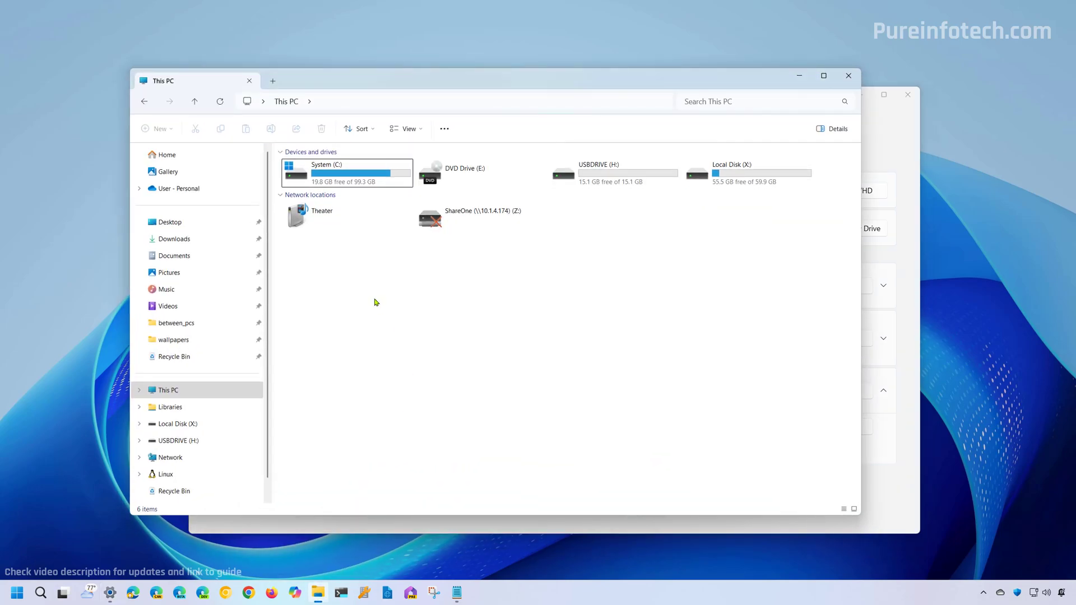
click(602, 183)
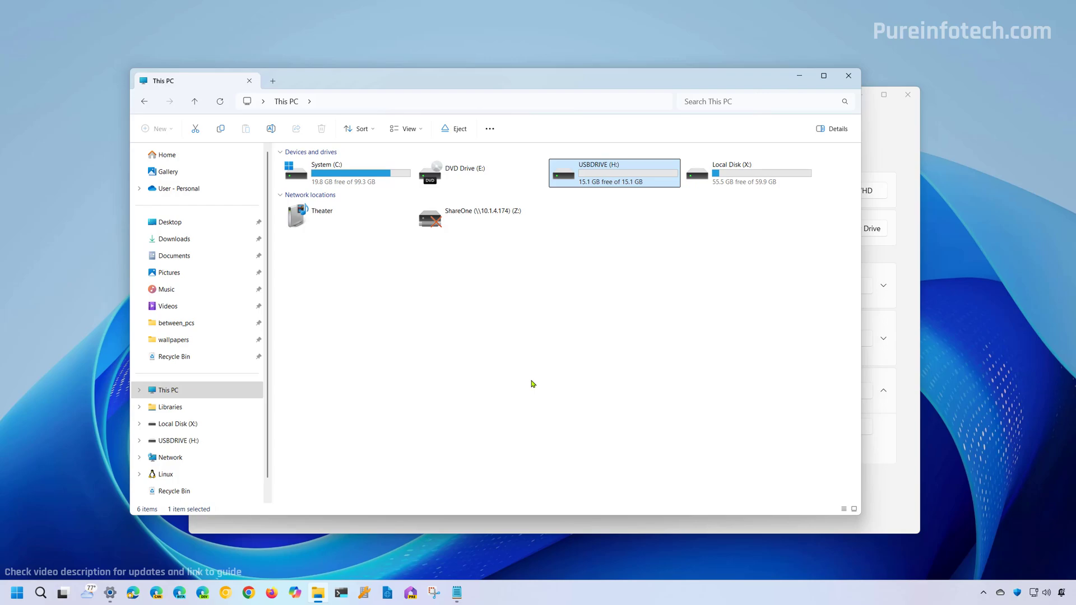
right_click(605, 174)
click(642, 334)
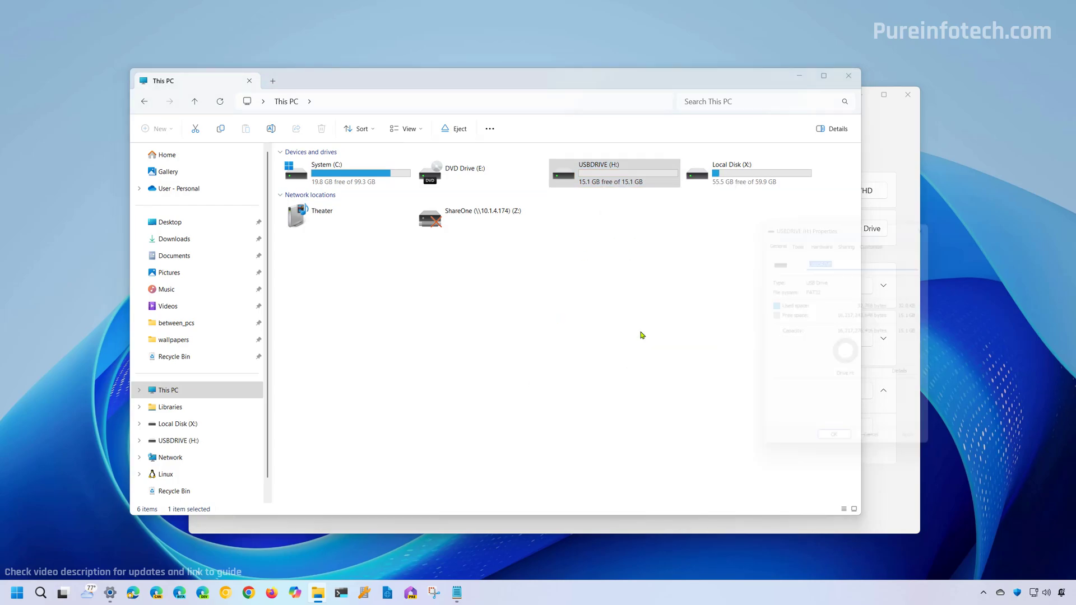
drag(807, 221, 512, 179)
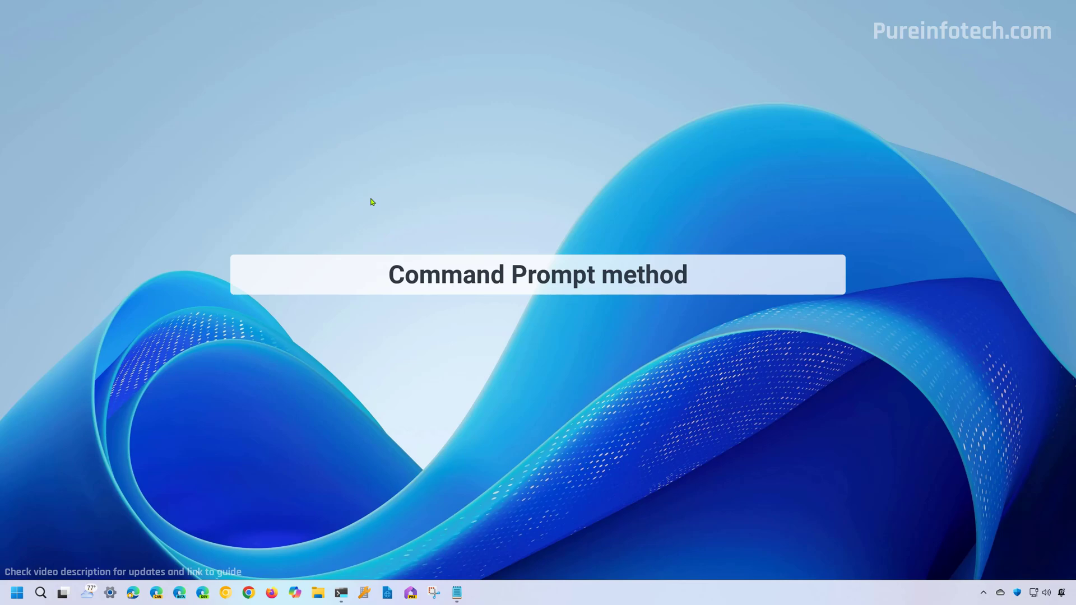
- Find Terminal Preview and run it as administrator for a Command Prompt session
key(super)
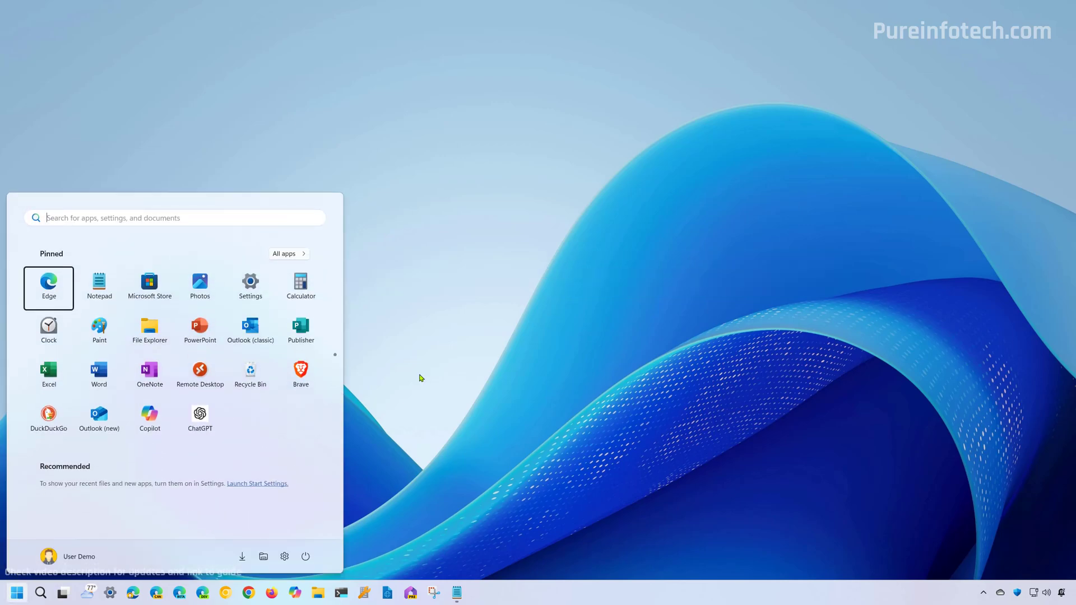
text(term)
right_click(132, 303)
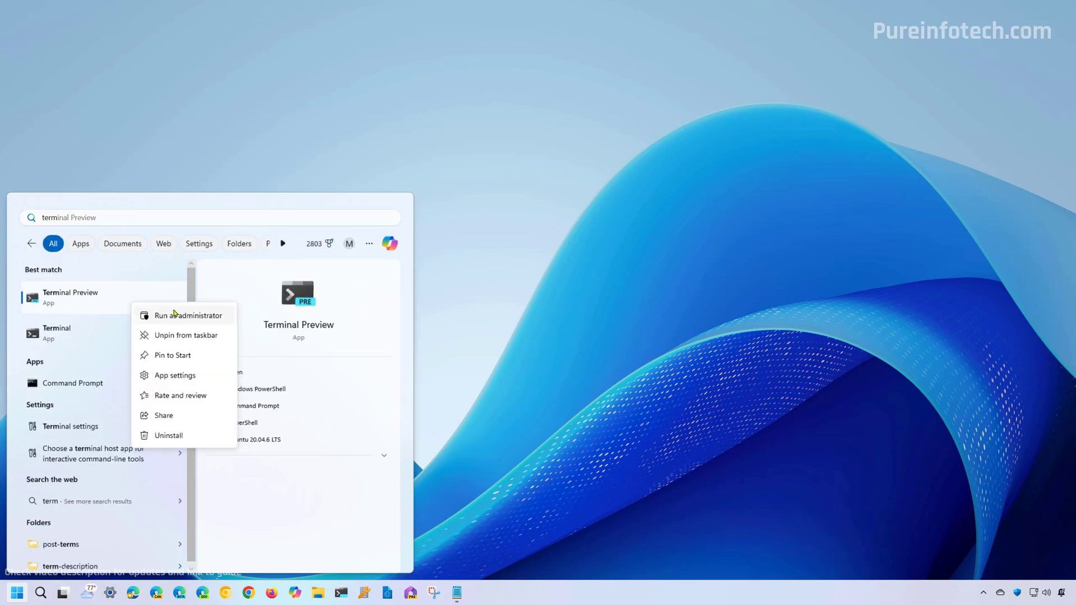
click(179, 316)
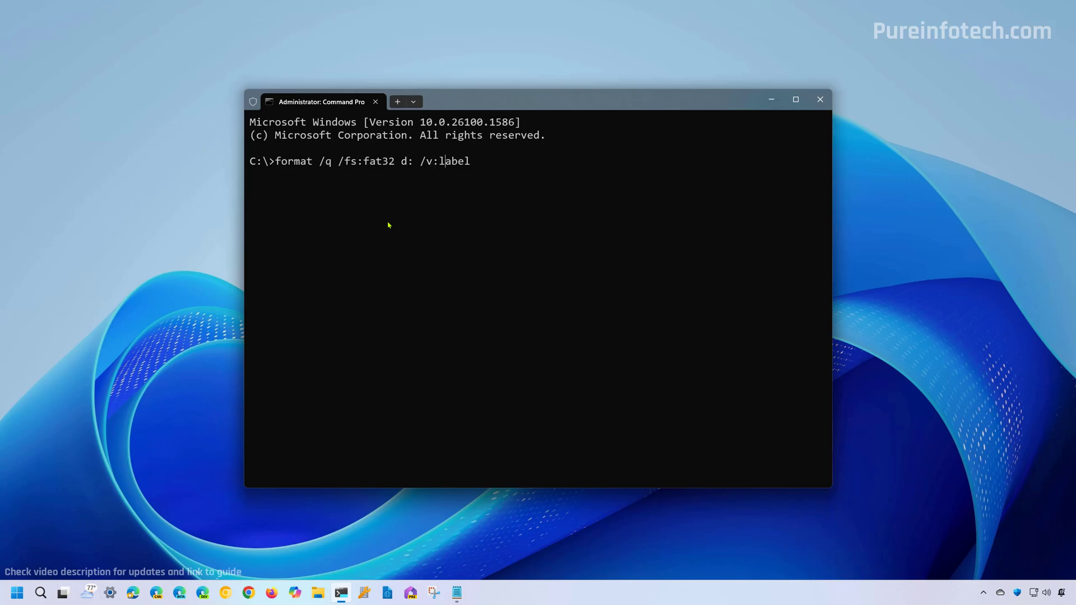
- Replace the label placeholder with USBdrive, run "format /q /fs:fat32 d: /v:USBdrive" and confirm the format
key(BackSpace)
key(Delete)
key(Delete)
key(Delete)
key(Delete)
text(USBdrive)
key(Return)
key(Return)
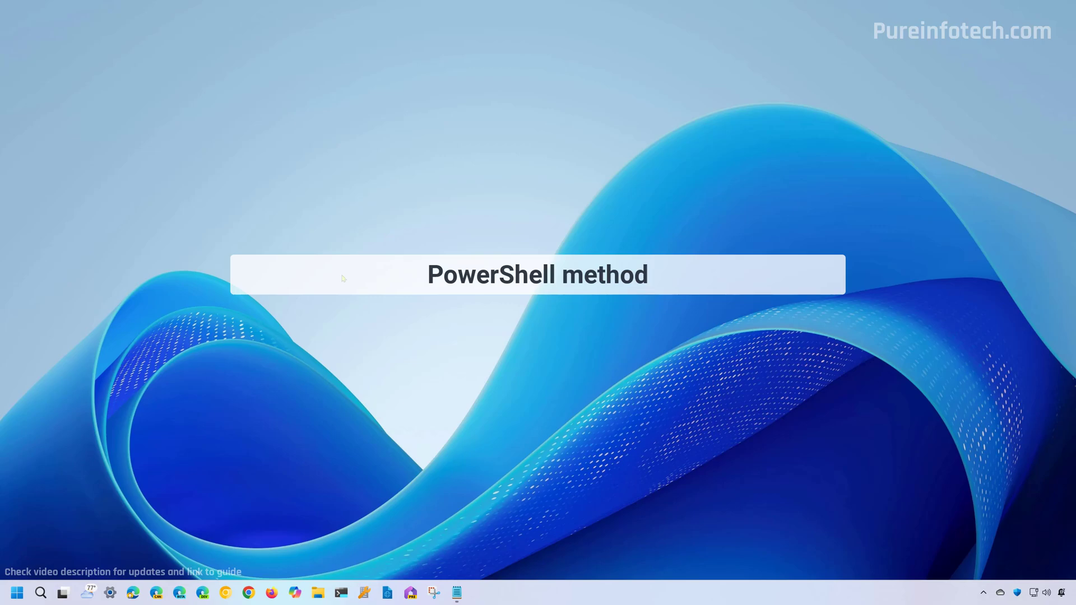
- Start Terminal Preview again with administrator rights and allow it to make changes to the device
key(super)
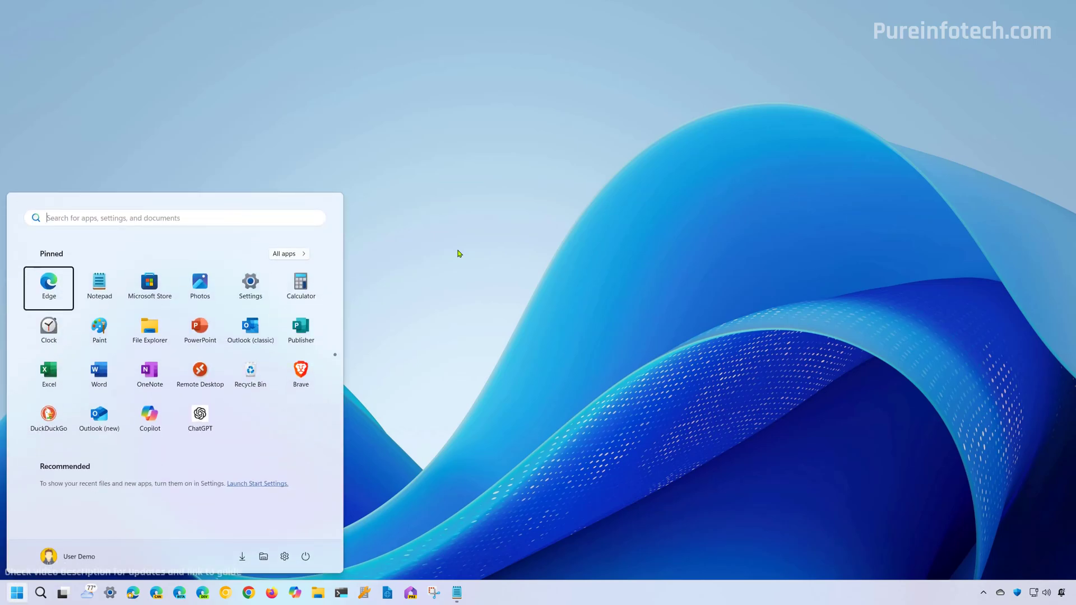
text(ter)
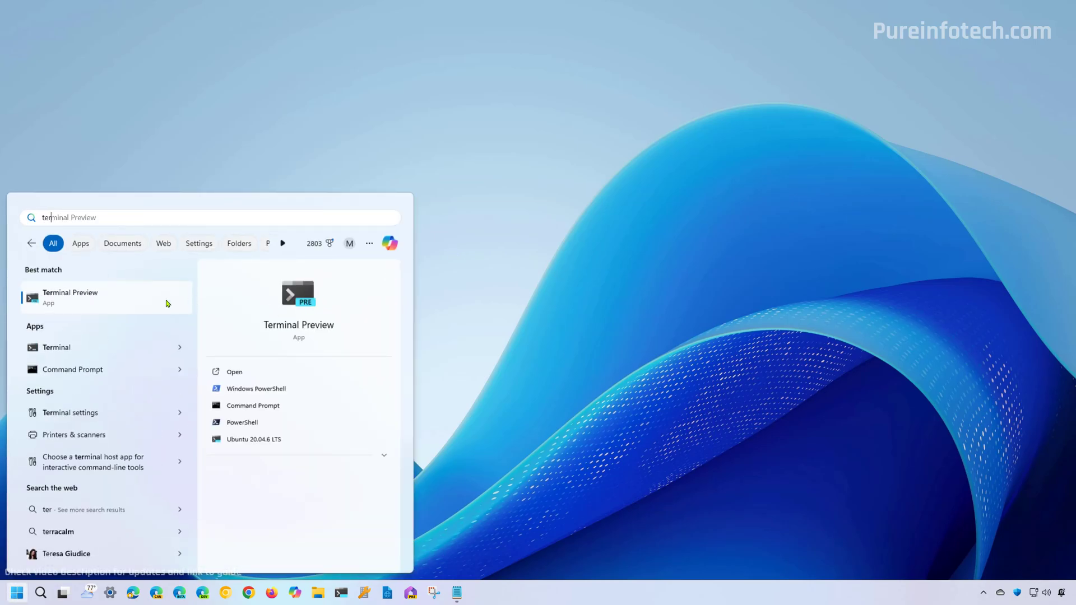
right_click(123, 303)
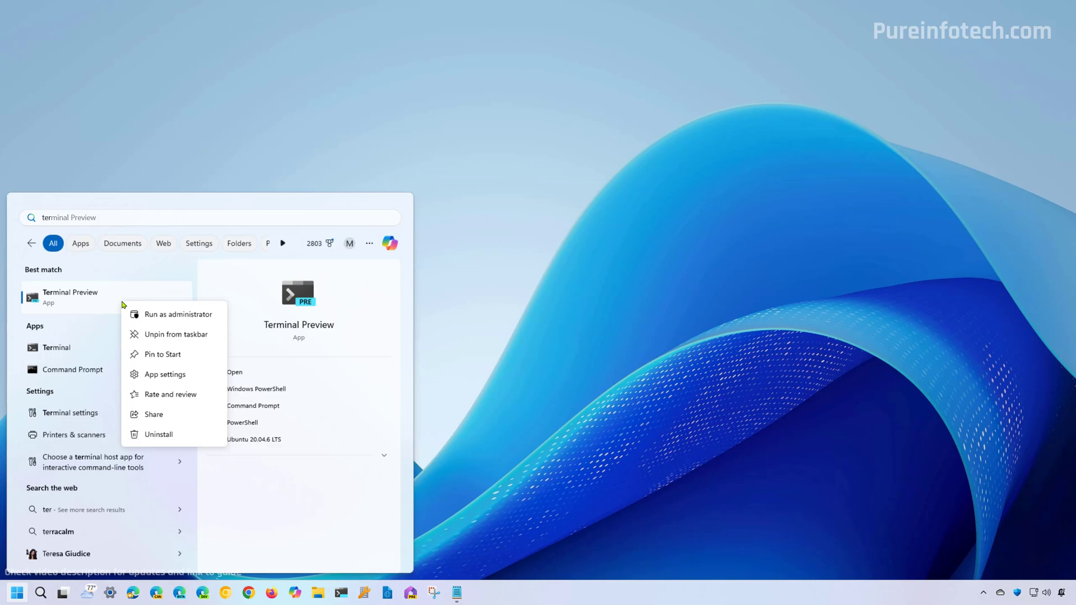
click(178, 315)
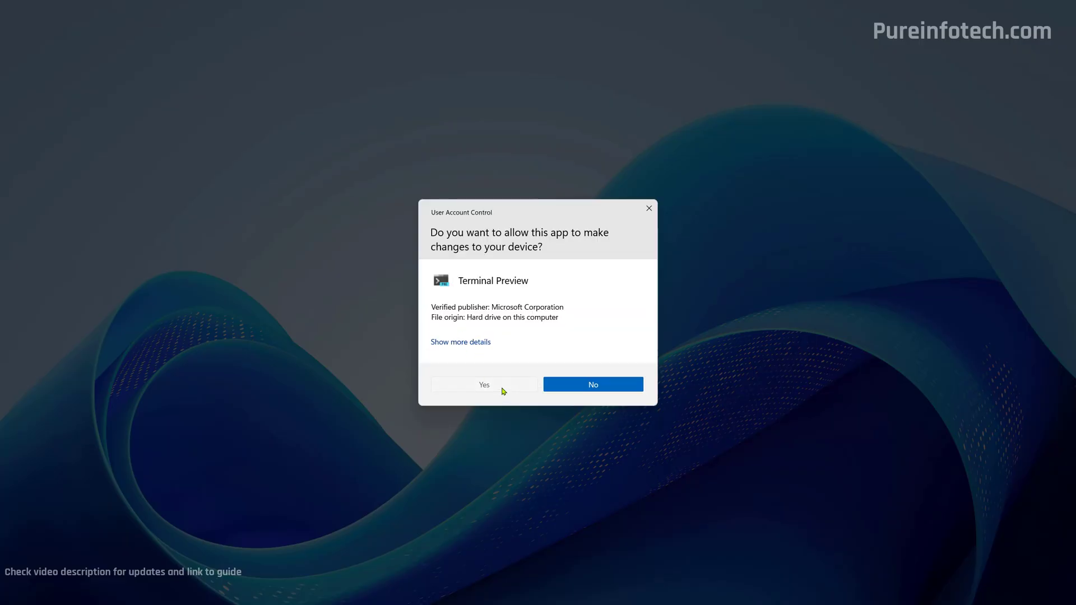
click(593, 384)
- Open a Windows PowerShell session in the terminal and close the Command Prompt session
click(413, 101)
click(428, 122)
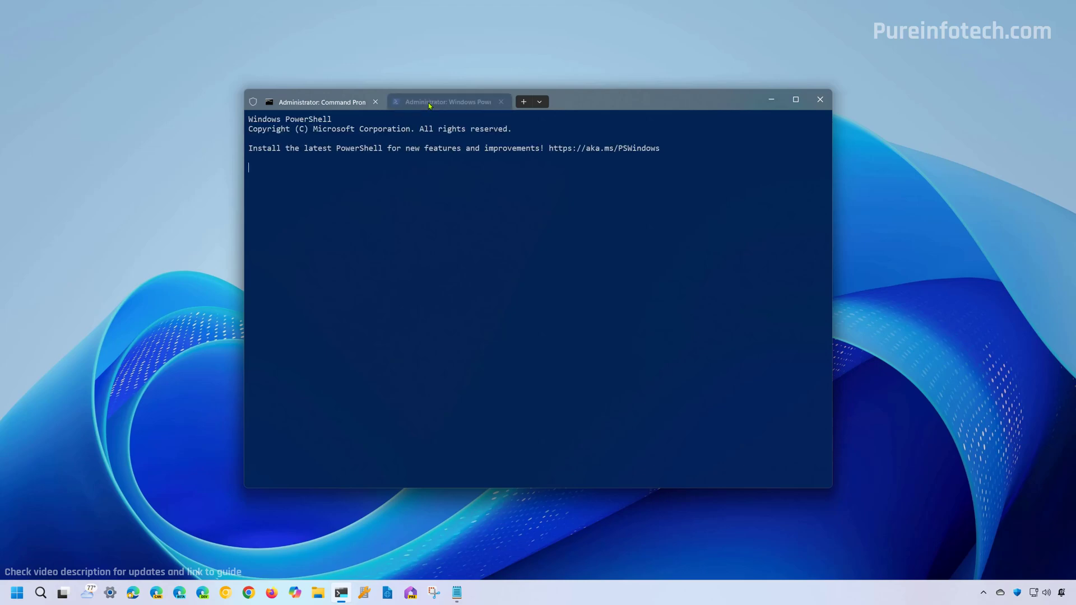
click(375, 102)
- Run "Format-Volume -DriveLetter D -FileSystem FAT32 -NewFileSystemLabel USBdrive" in PowerShell and close the terminal
text(Format-Volume -DriveLetter D -FileSystem FAT32 -NewFileSystemLabel label)
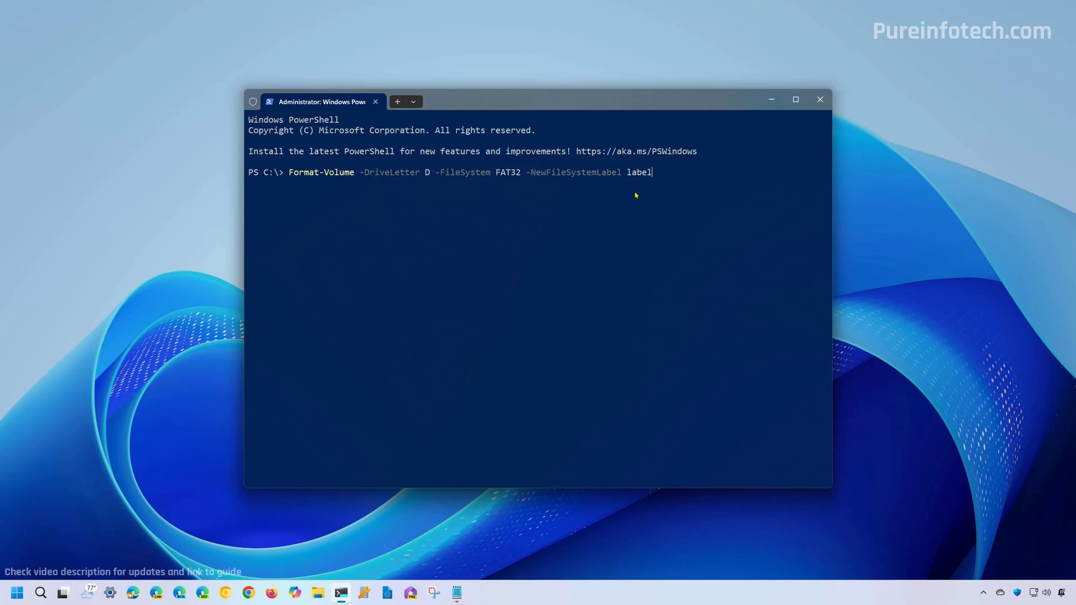
key(BackSpace)
key(BackSpace)
key(BackSpace)
key(BackSpace)
key(BackSpace)
text(USBdrive)
key(Return)
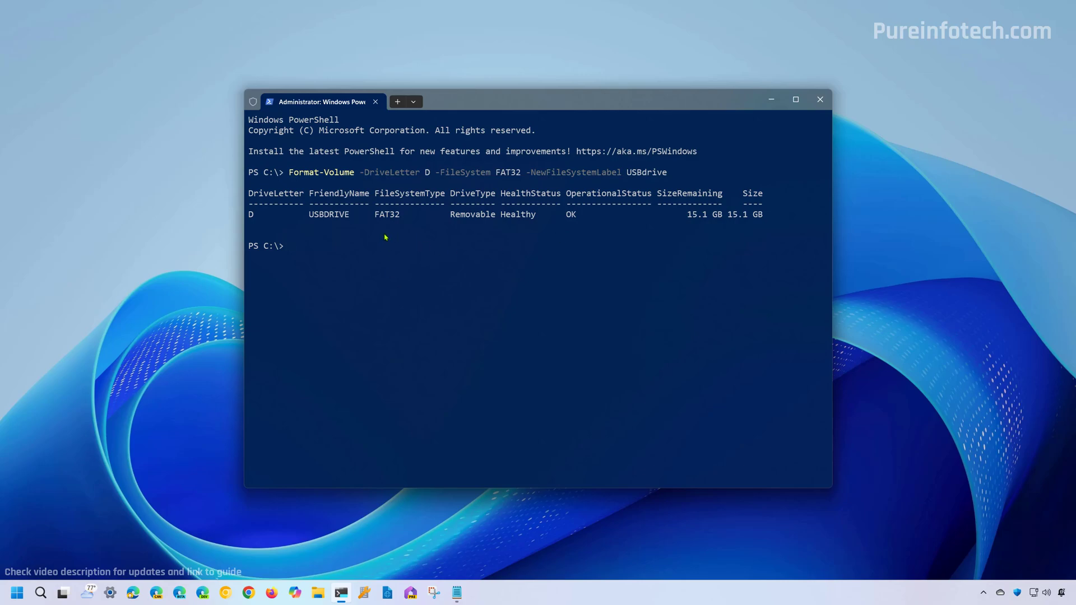
key(alt+F4)
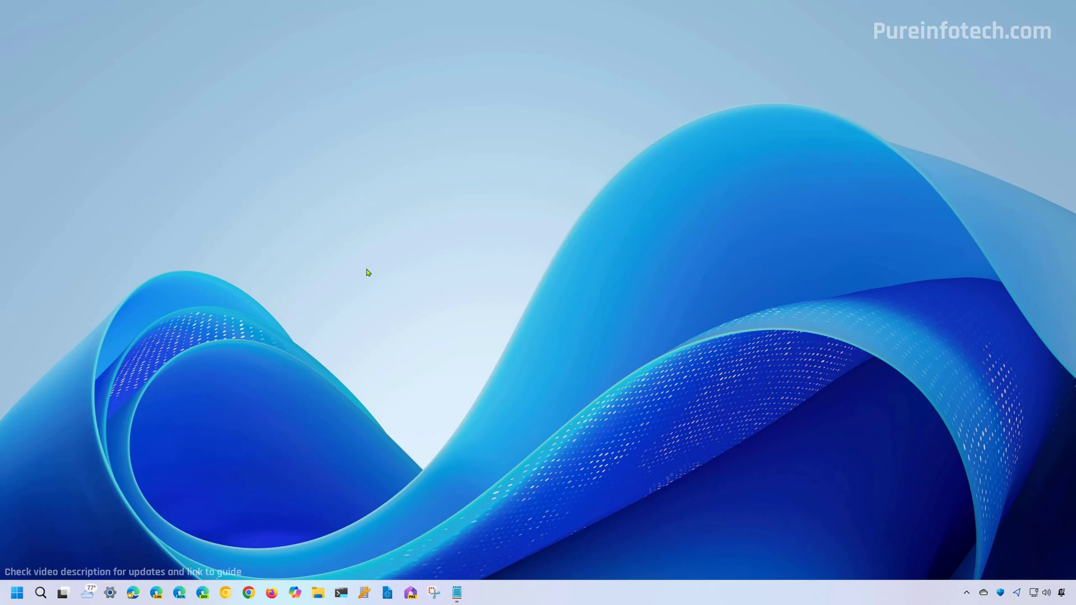